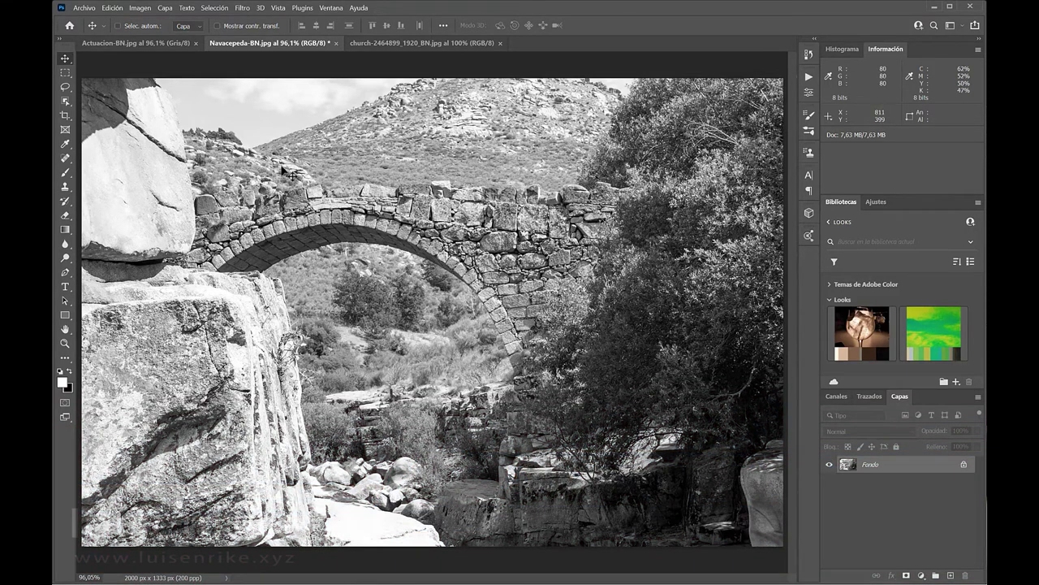
pyautogui.click(115, 8)
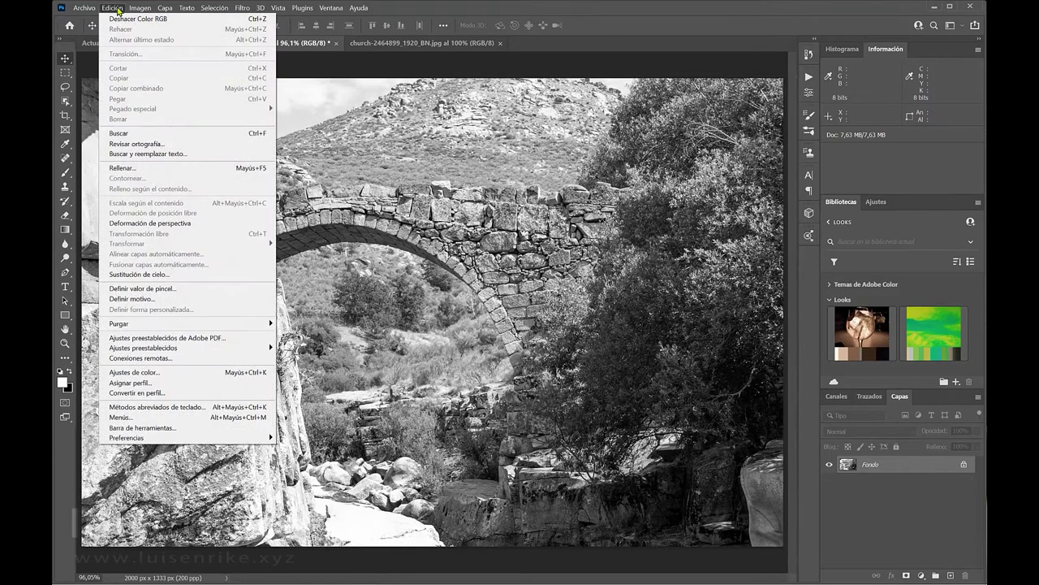
pyautogui.moveTo(140, 8)
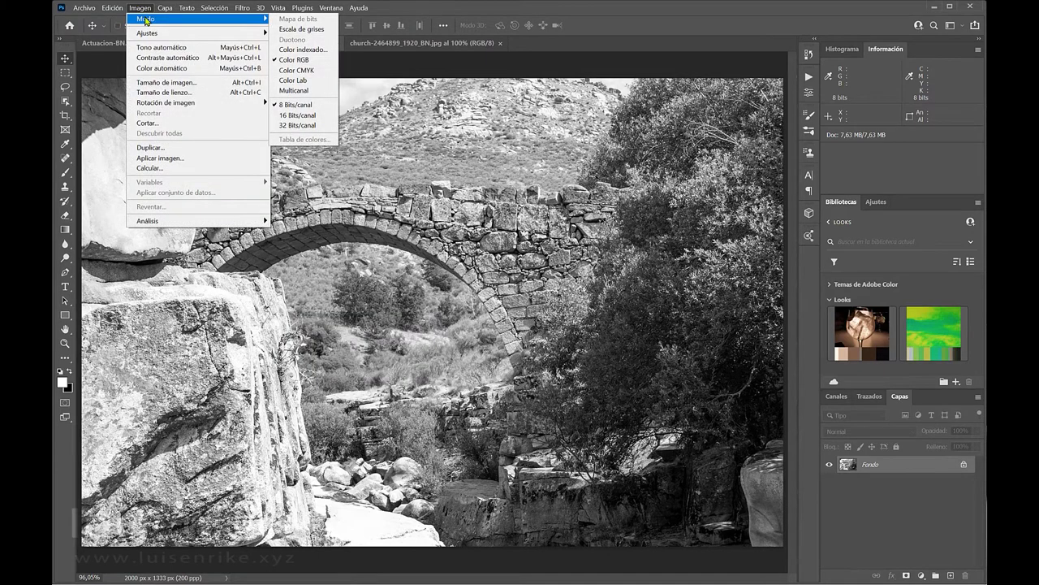
pyautogui.click(614, 113)
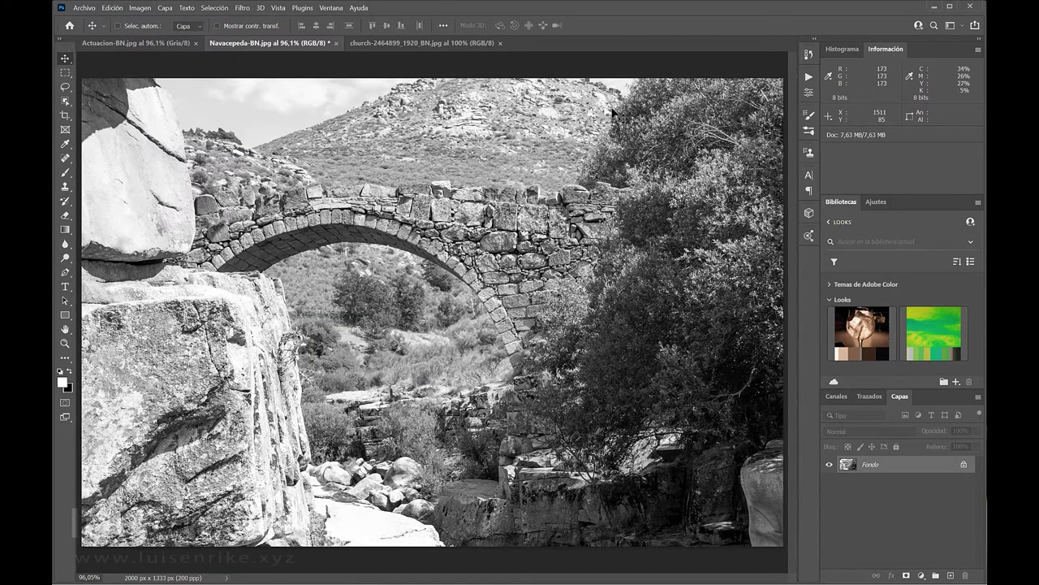
# Open the Discover help and show its list of quick actions (Acciones rápidas)
pyautogui.click(358, 8)
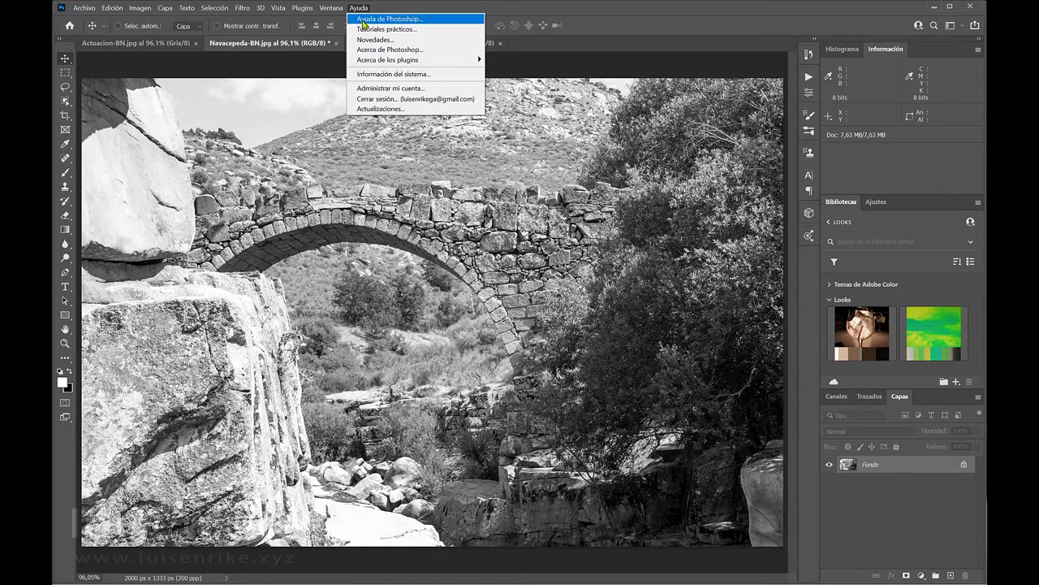
pyautogui.click(379, 31)
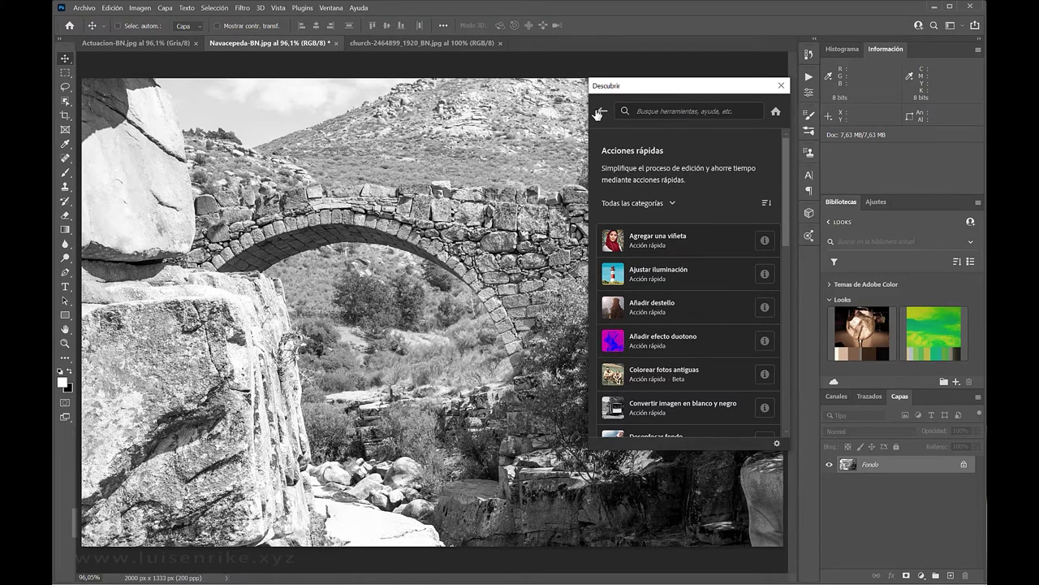
pyautogui.click(606, 121)
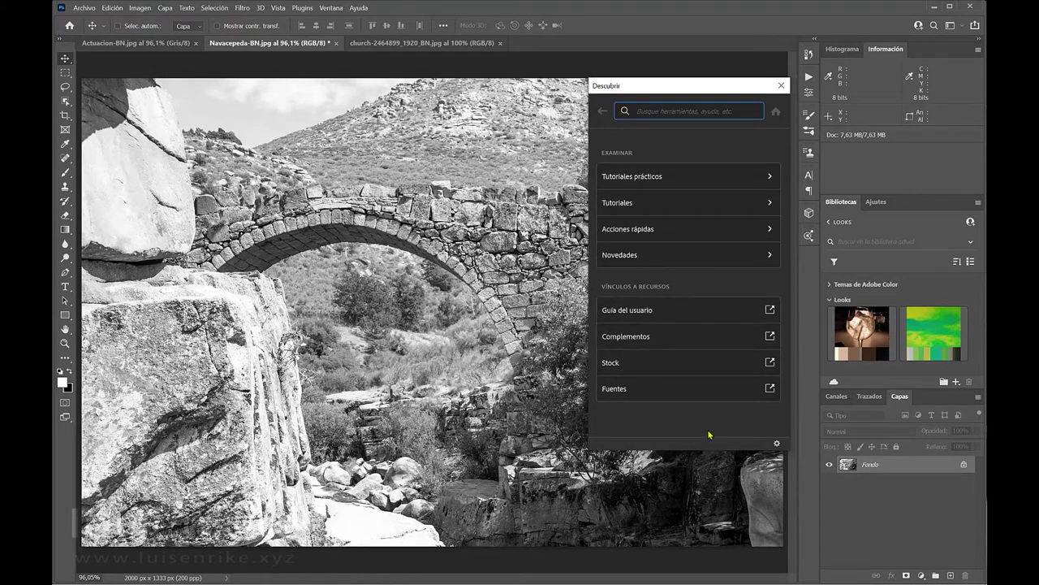
pyautogui.click(768, 231)
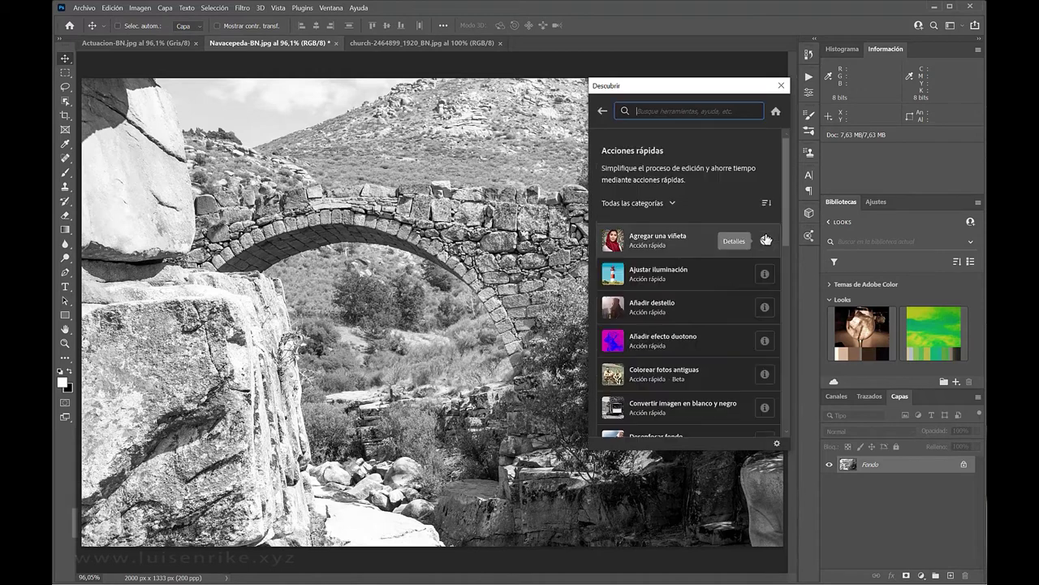
# Browse the quick actions and apply Colorear fotos antiguas to the black-and-white bridge photo Navacepeda-BN.jpg
pyautogui.scroll(-3, 690, 349)
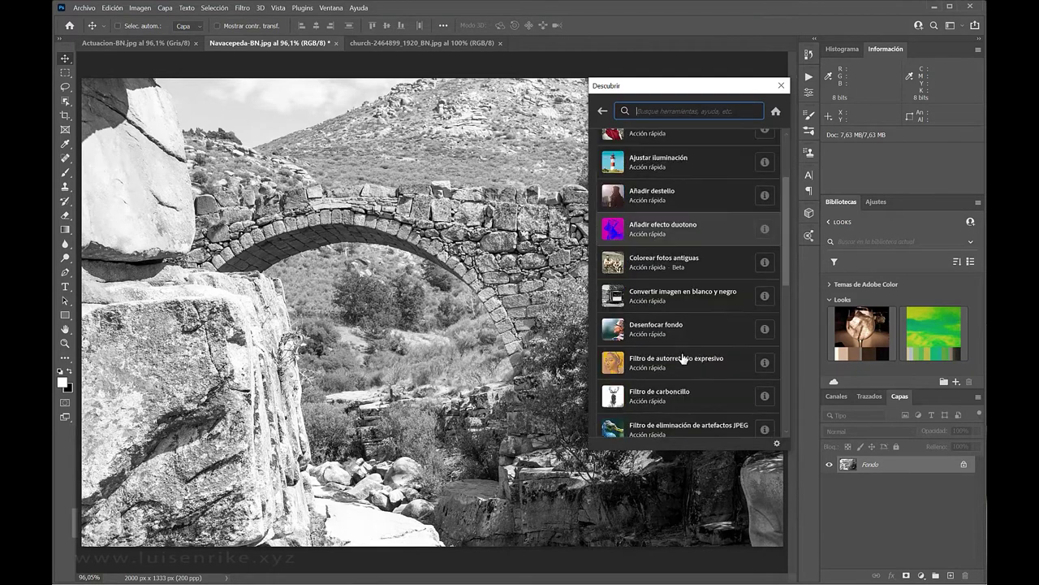
pyautogui.scroll(-5, 667, 313)
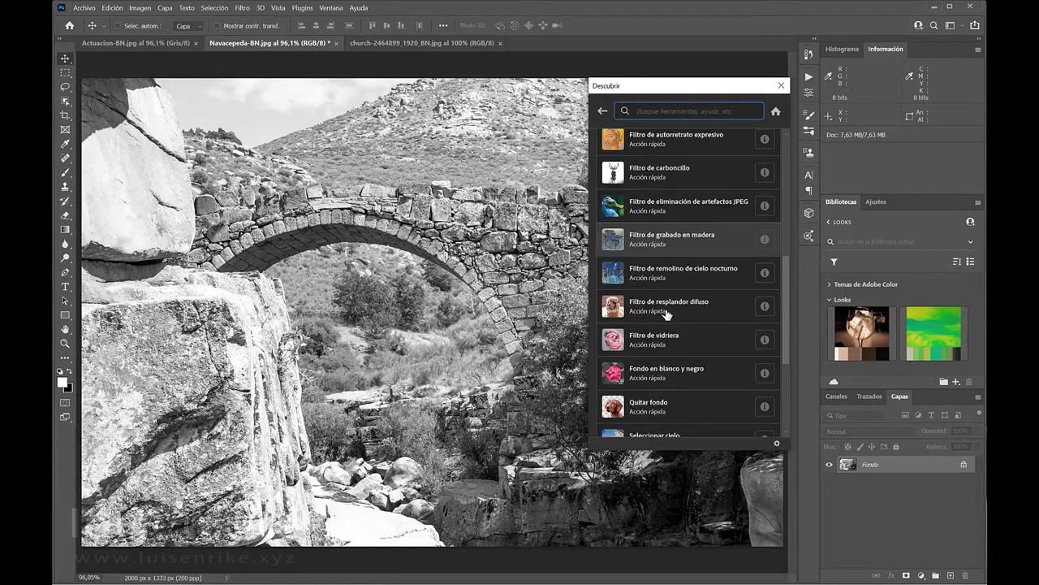
pyautogui.scroll(8, 667, 313)
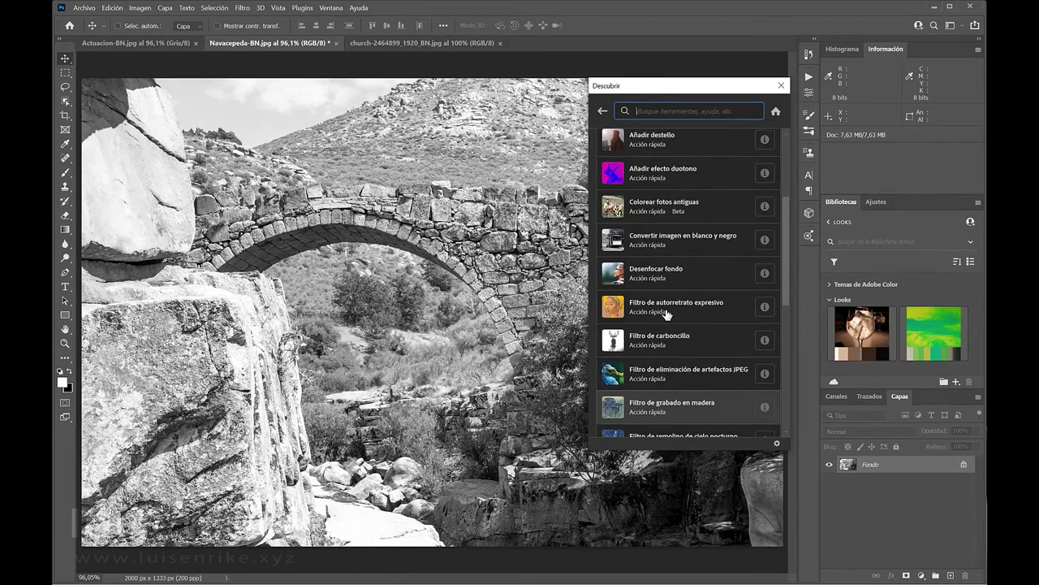
pyautogui.scroll(-1, 696, 333)
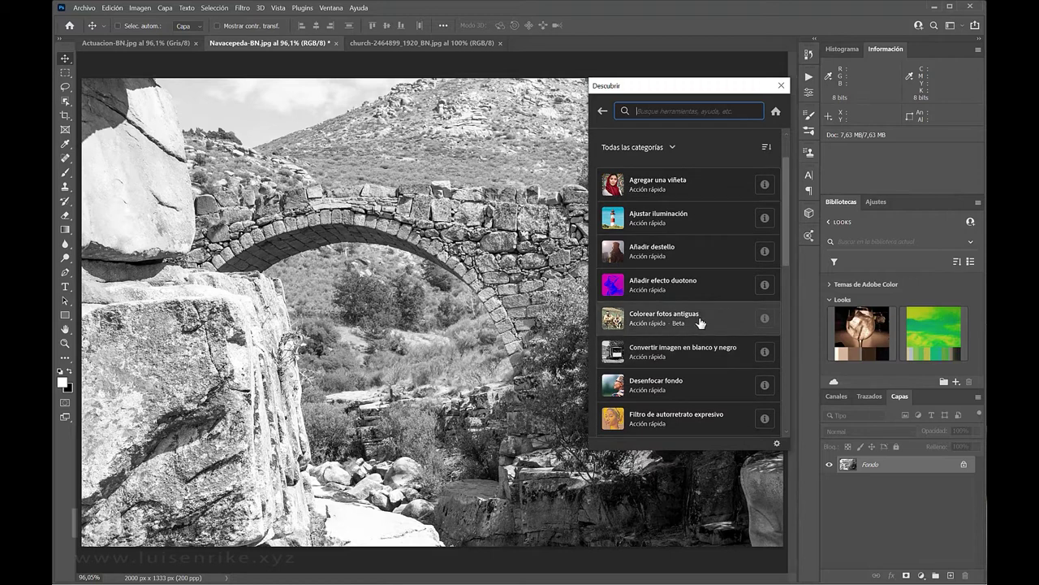
pyautogui.click(692, 323)
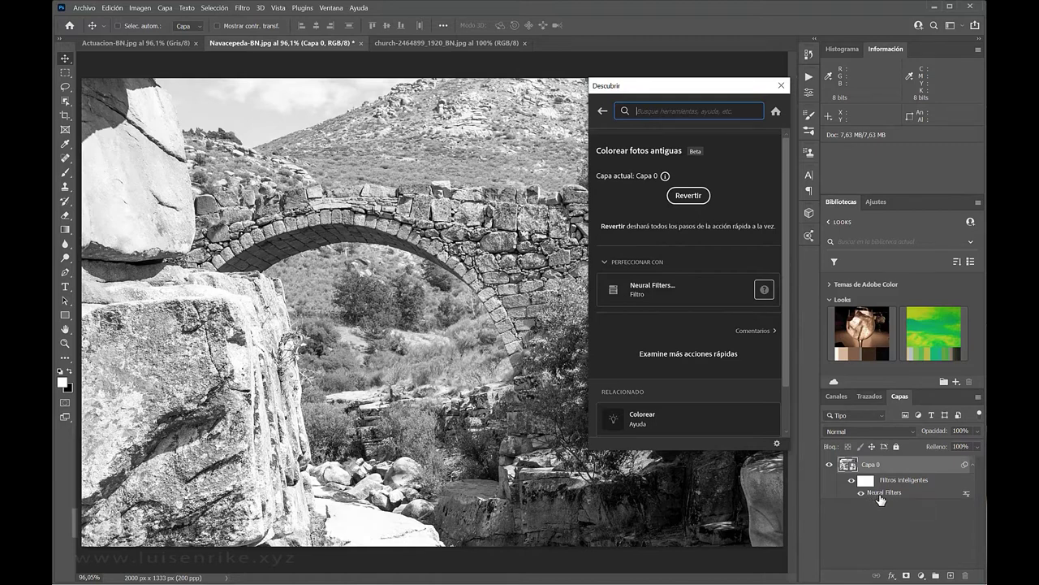
# Reopen the Neural Filters smart filter on the bridge photo's layer and apply its Colorear result as a smart filter
pyautogui.doubleClick(880, 493)
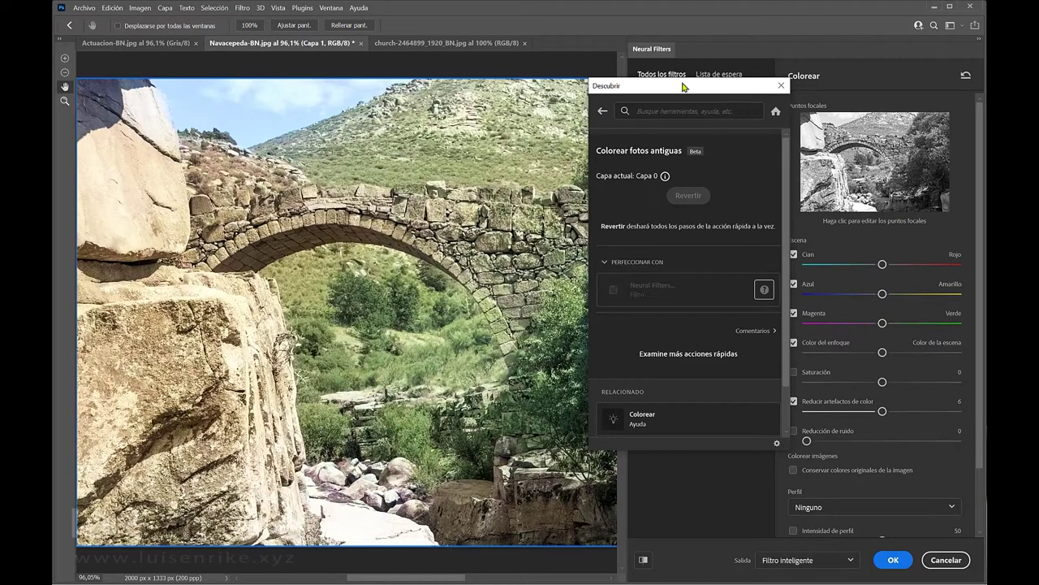
pyautogui.moveTo(664, 84); pyautogui.dragTo(713, 96)
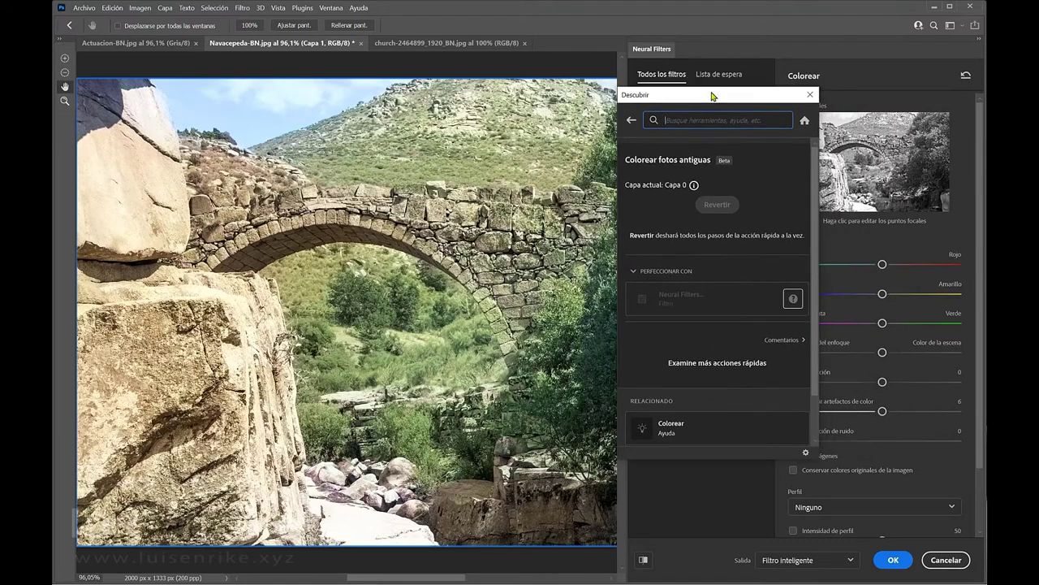
pyautogui.click(894, 561)
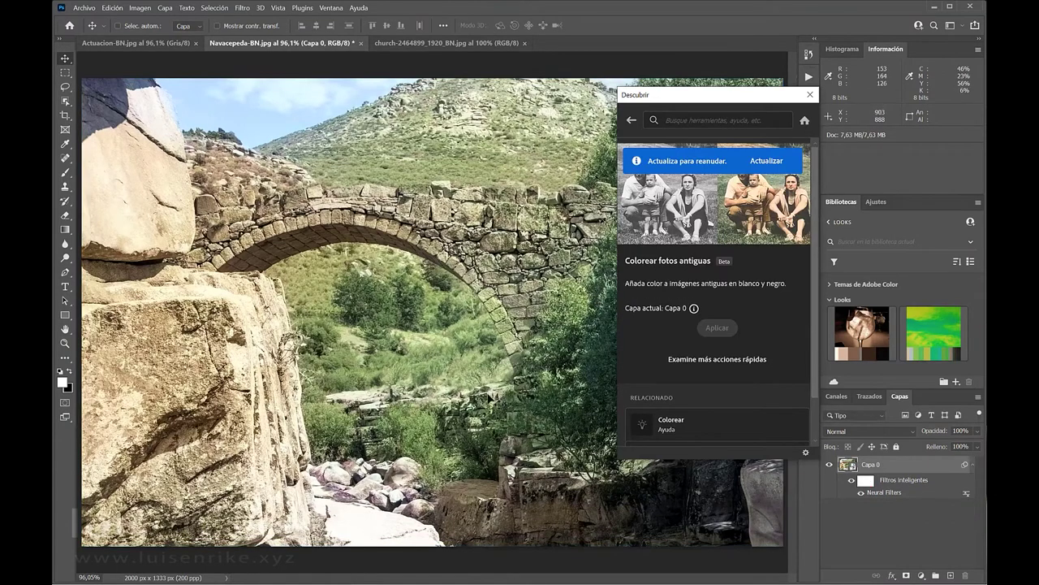
# Switch to Actuacion-BN.jpg, refresh the Colorear fotos antiguas quick action and apply it to this photo
pyautogui.click(143, 43)
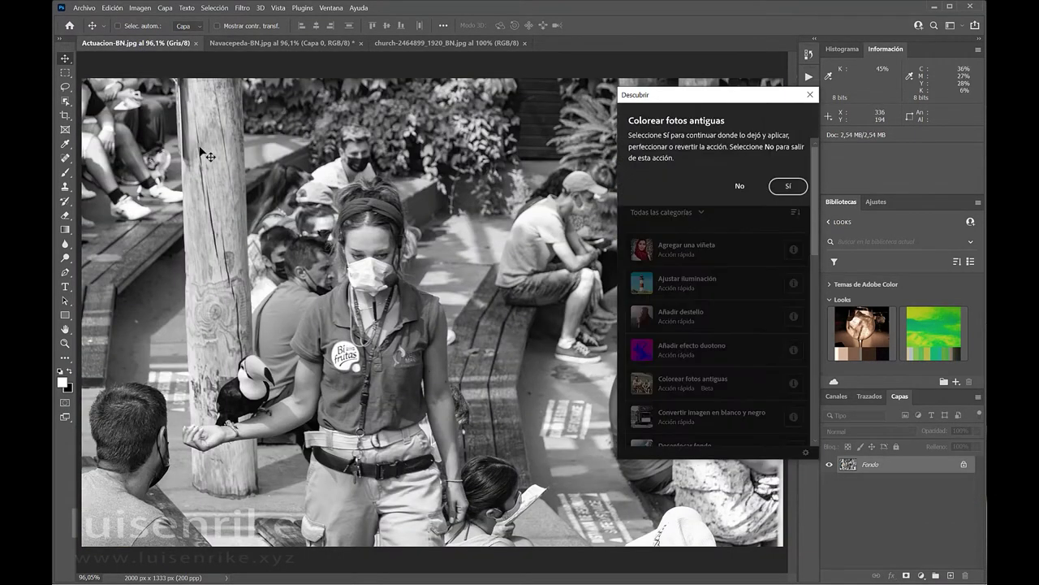
pyautogui.click(786, 187)
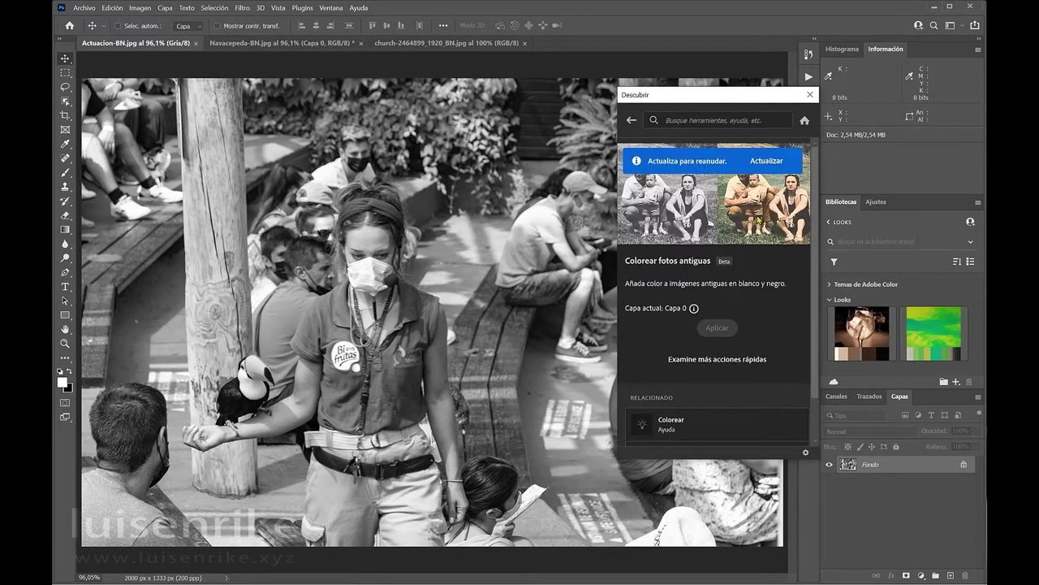
pyautogui.click(766, 162)
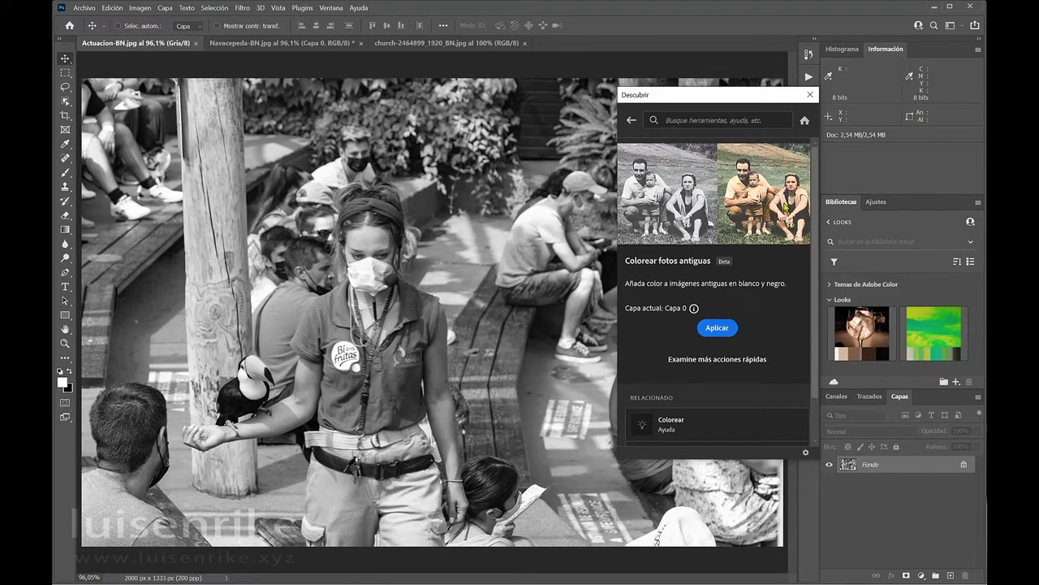
pyautogui.click(714, 329)
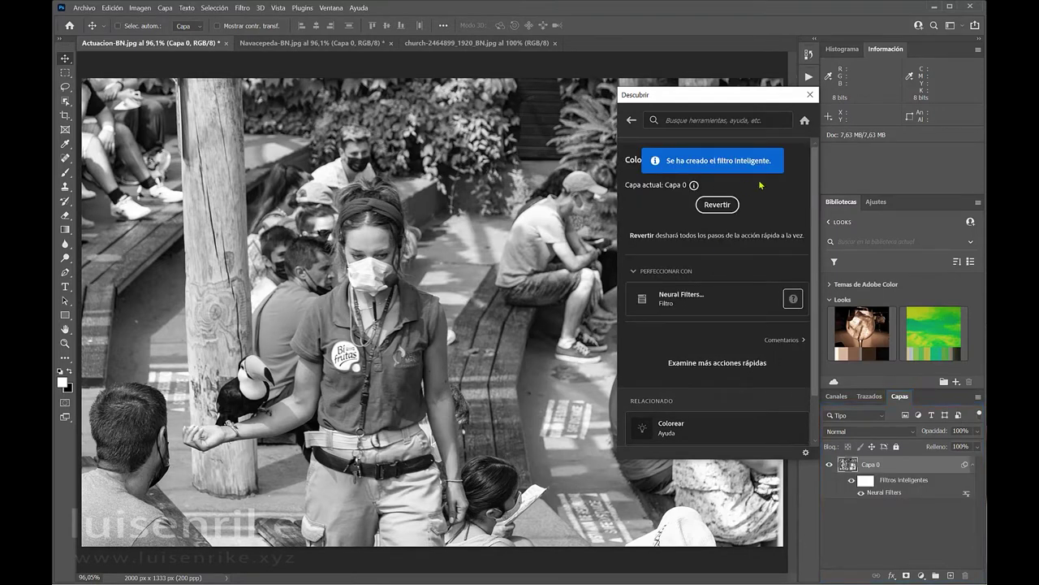
# Reopen the Neural Filters smart filter on Actuacion-BN.jpg, apply its Colorear result and close the Discover window
pyautogui.doubleClick(885, 493)
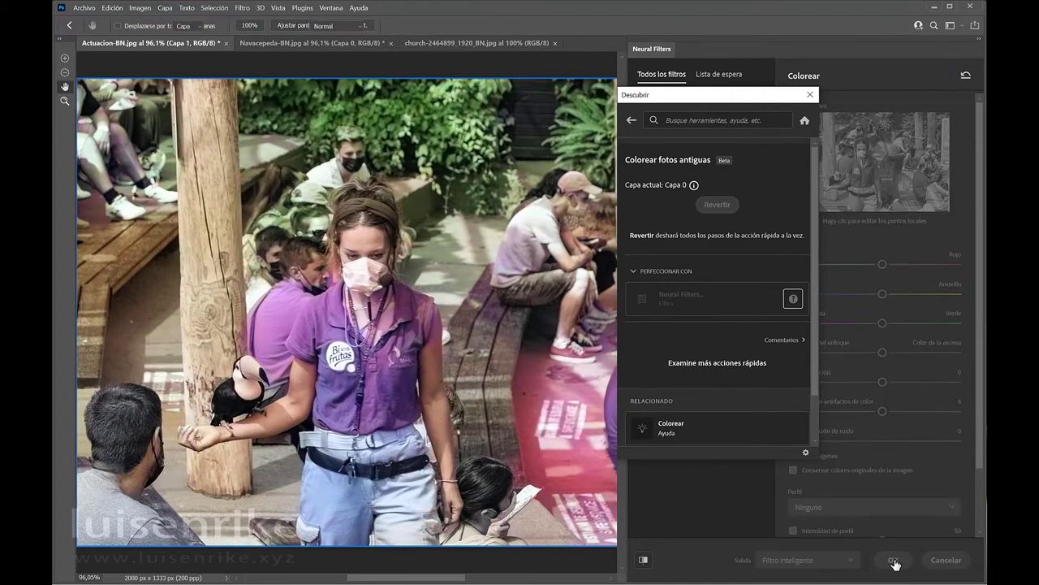
pyautogui.click(893, 560)
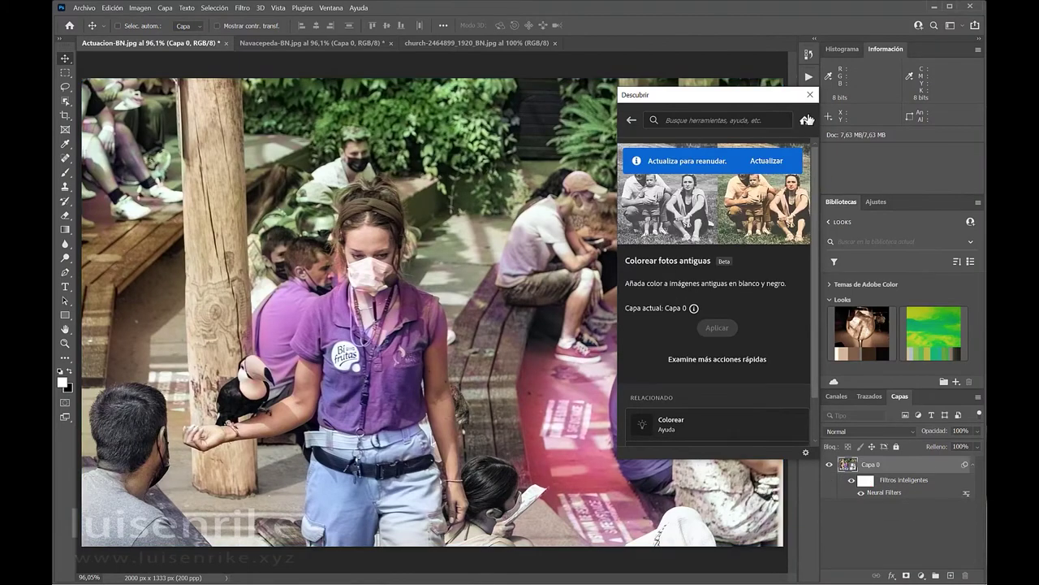
pyautogui.click(813, 96)
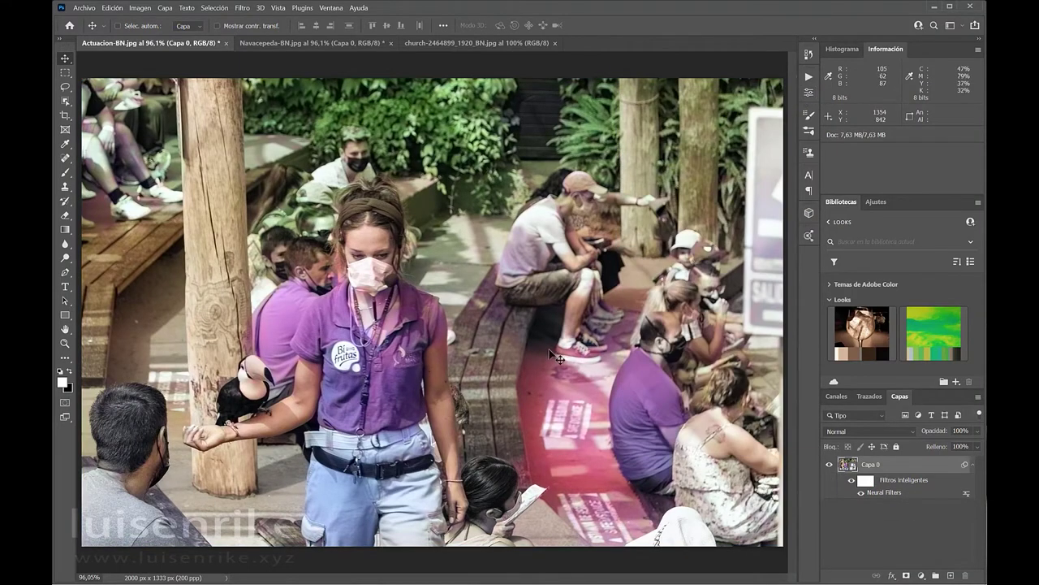
# Open the original color photo Actuacion.jpg and fit it to the window
pyautogui.click(83, 8)
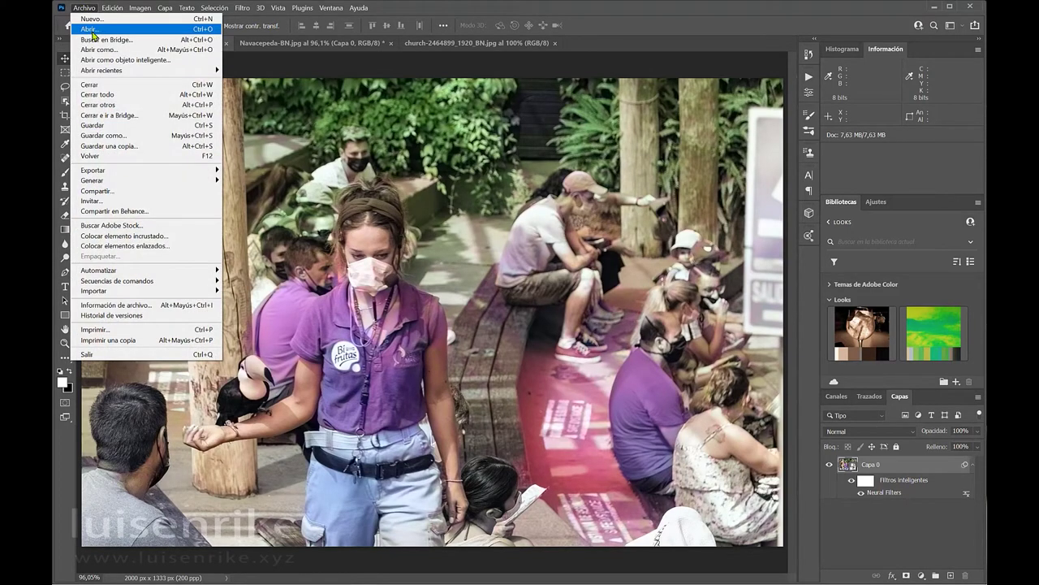
pyautogui.click(89, 29)
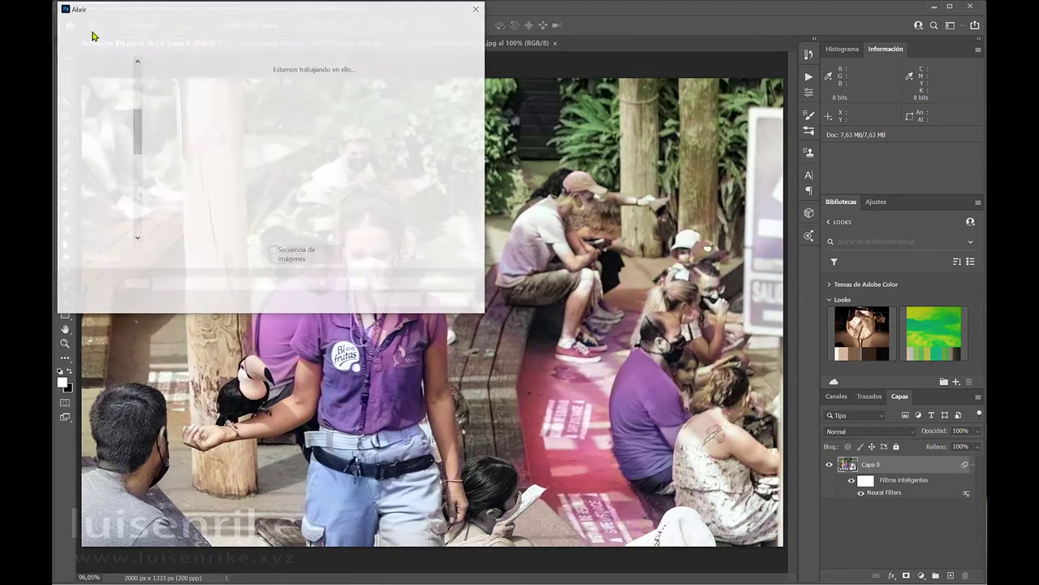
pyautogui.doubleClick(181, 98)
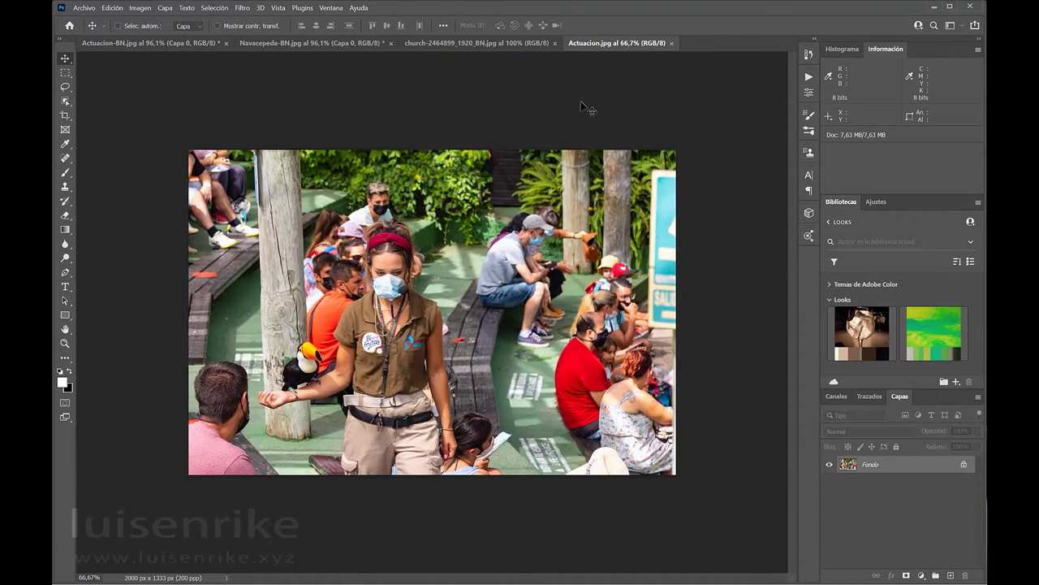
pyautogui.hotkey('ctrl', '0')
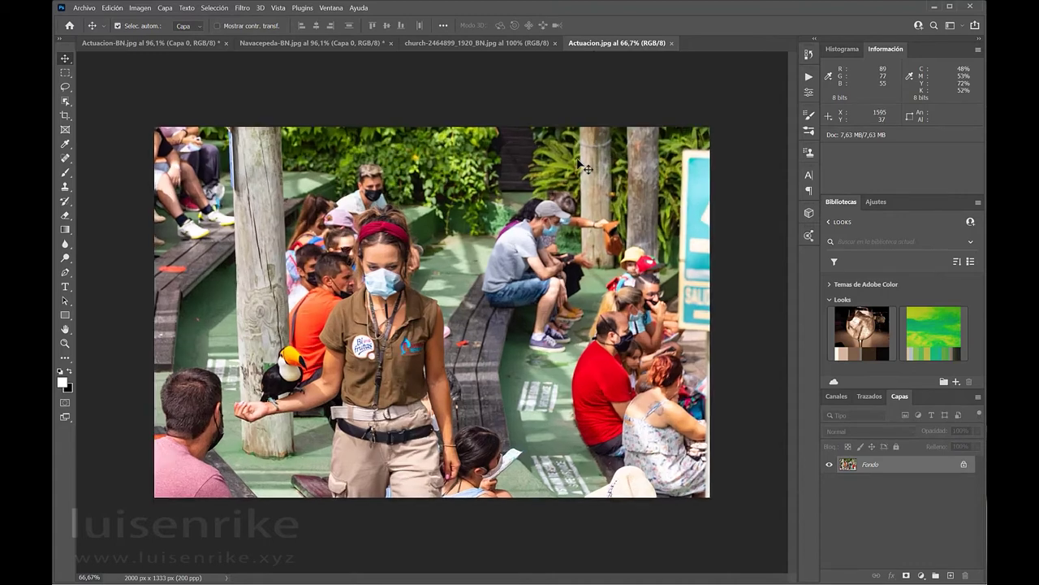
# Compare the colorized Actuacion-BN.jpg with the original Actuacion.jpg, exiting the pending quick action and closing Discover
pyautogui.click(155, 43)
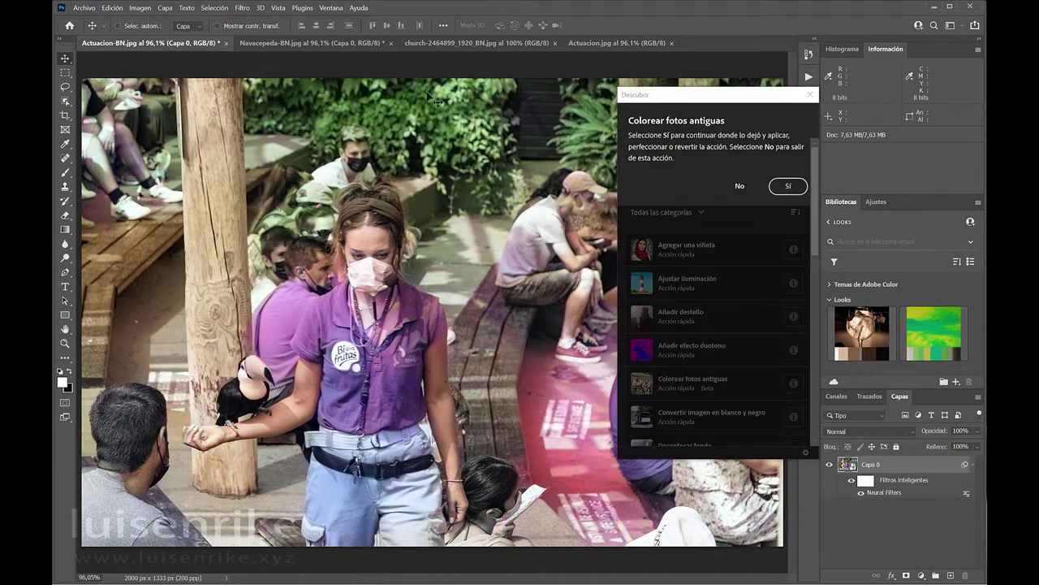
pyautogui.click(739, 186)
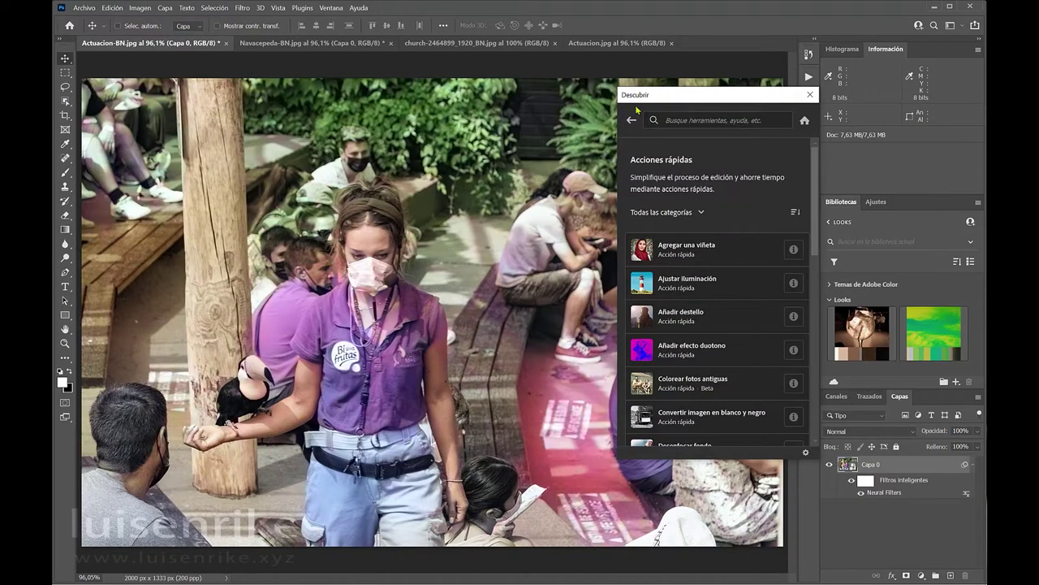
pyautogui.click(810, 94)
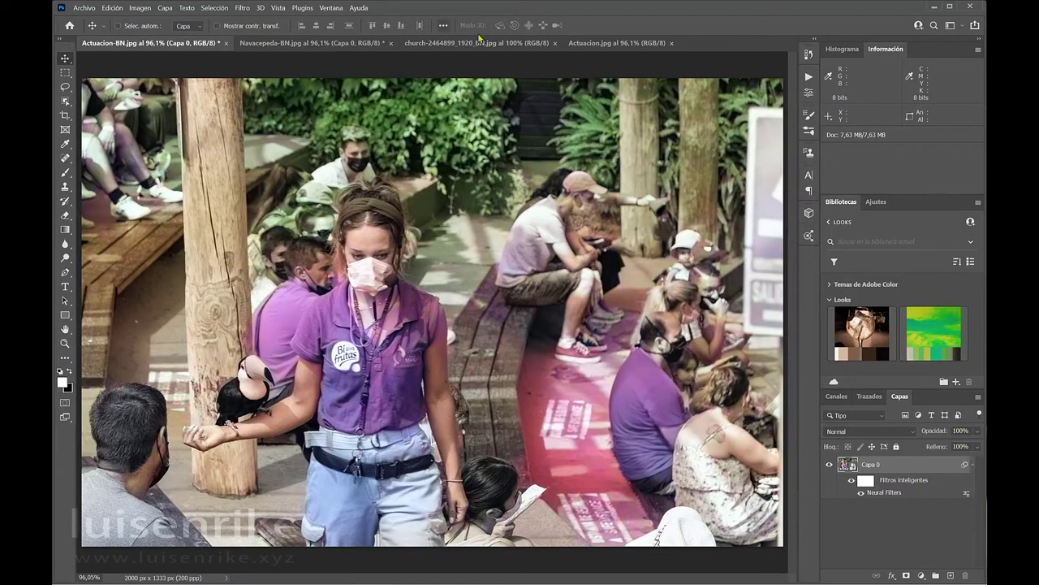
pyautogui.click(591, 45)
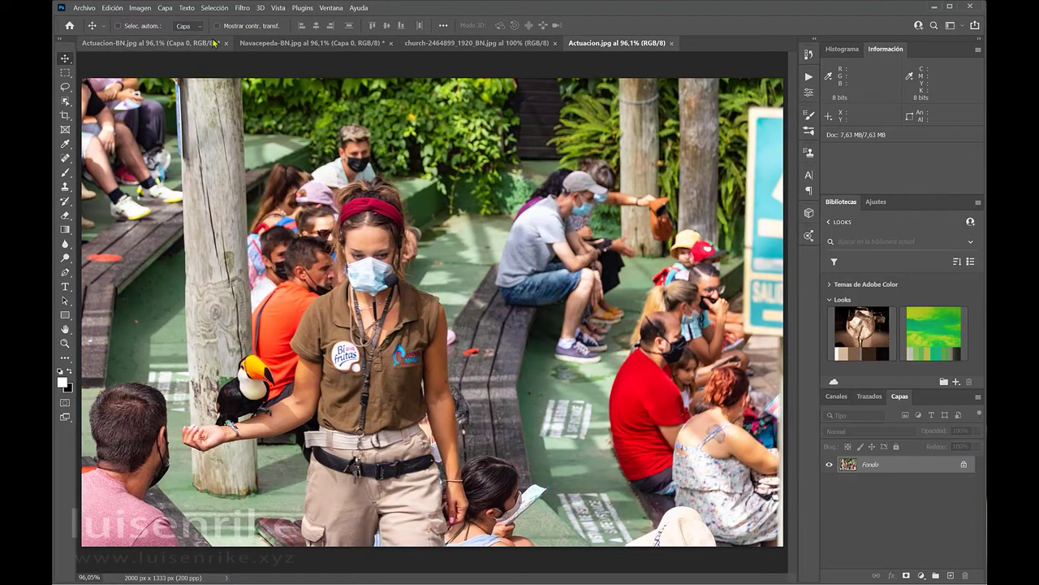
pyautogui.click(184, 44)
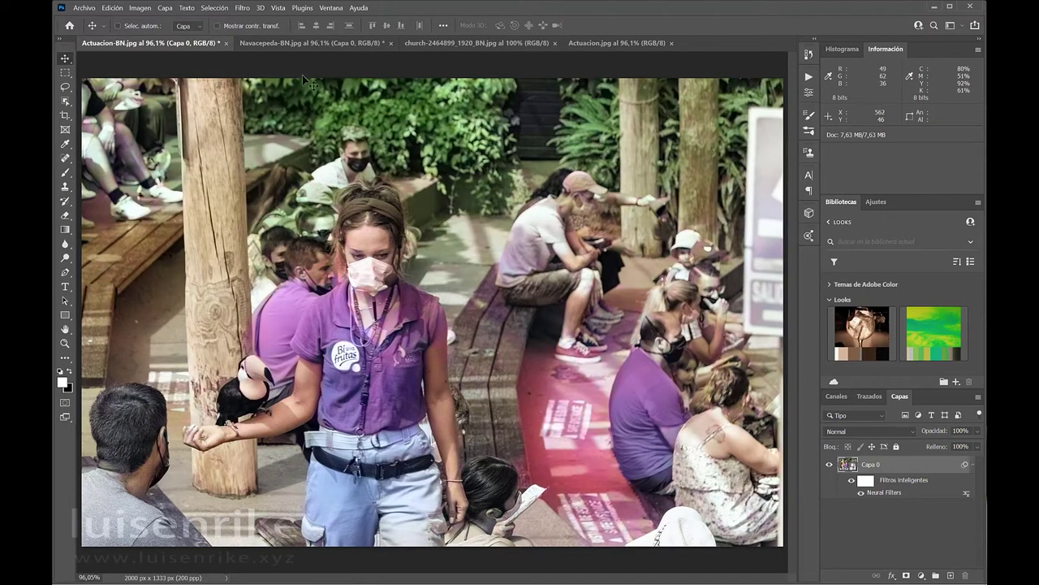
# From the colorized Navacepeda-BN.jpg, open the original Navacepeda.jpg for comparison and decline to resume the Colorear fotos antiguas action
pyautogui.click(336, 45)
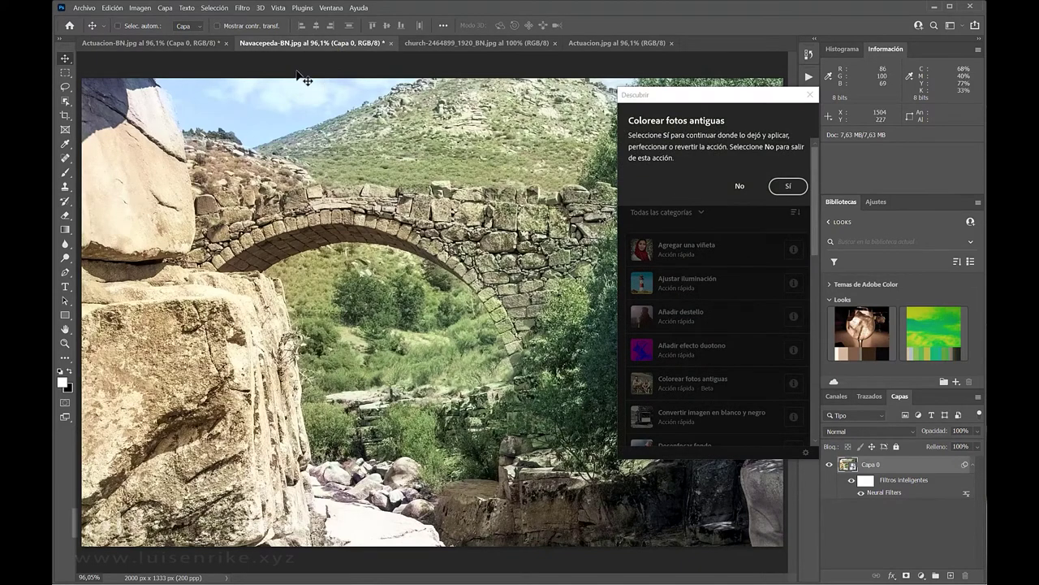
pyautogui.click(85, 9)
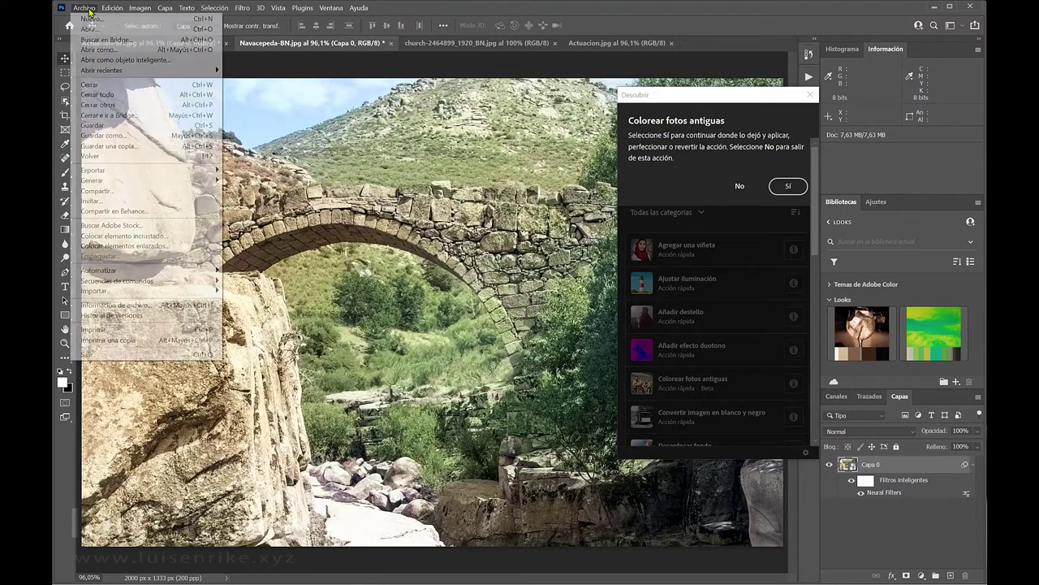
pyautogui.press('Escape')
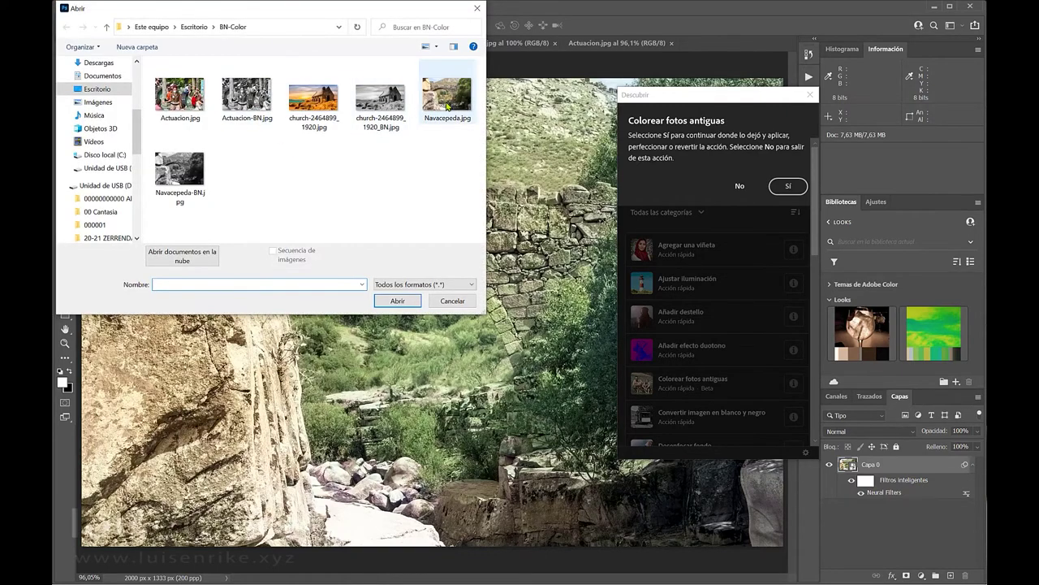
pyautogui.doubleClick(447, 104)
pyautogui.click(735, 187)
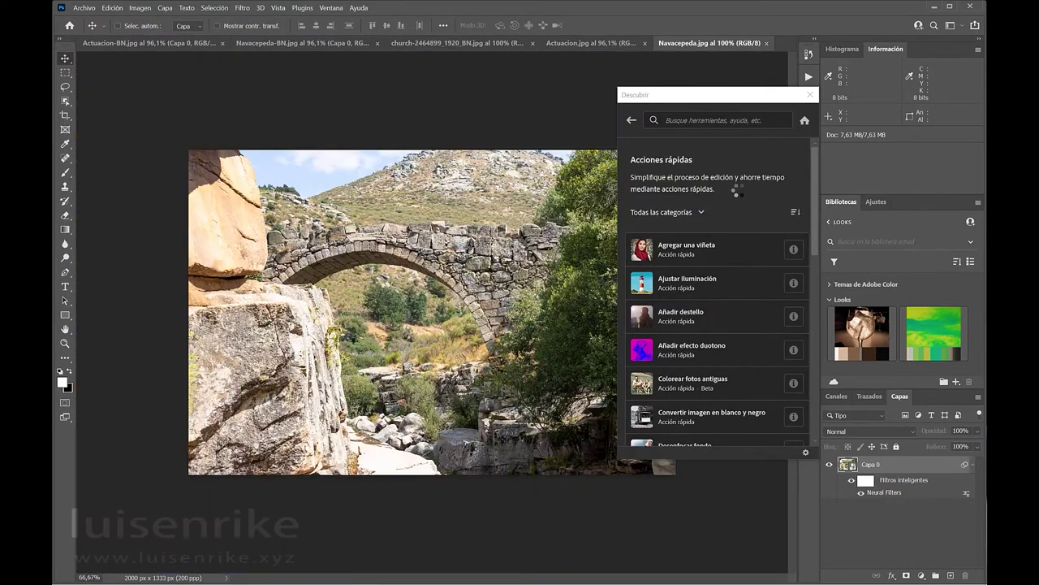
# Close Discover and compare the colorized Navacepeda-BN.jpg with the original Navacepeda.jpg, declining to resume the Colorear fotos antiguas action
pyautogui.click(812, 97)
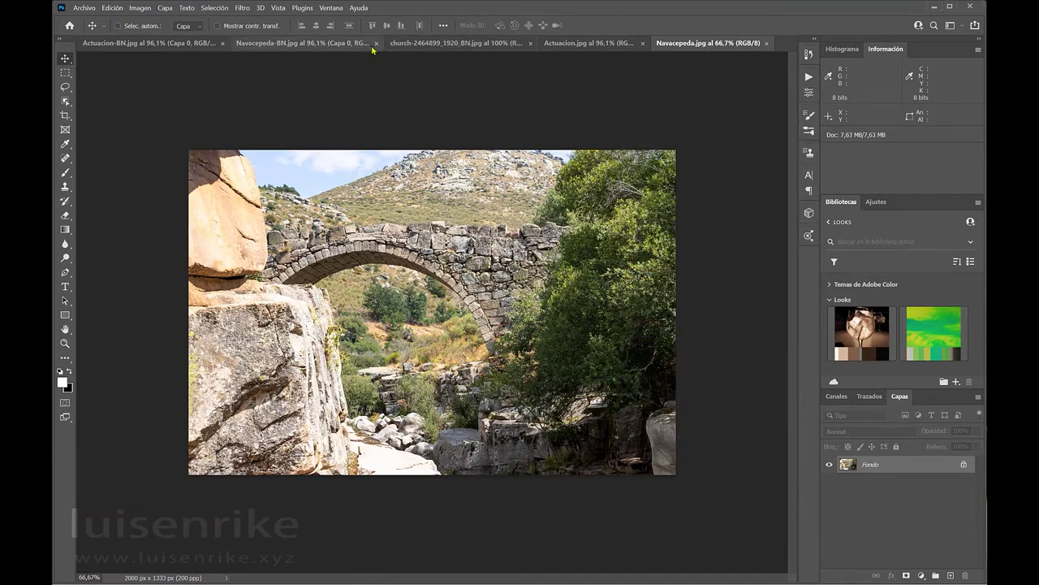
pyautogui.click(333, 44)
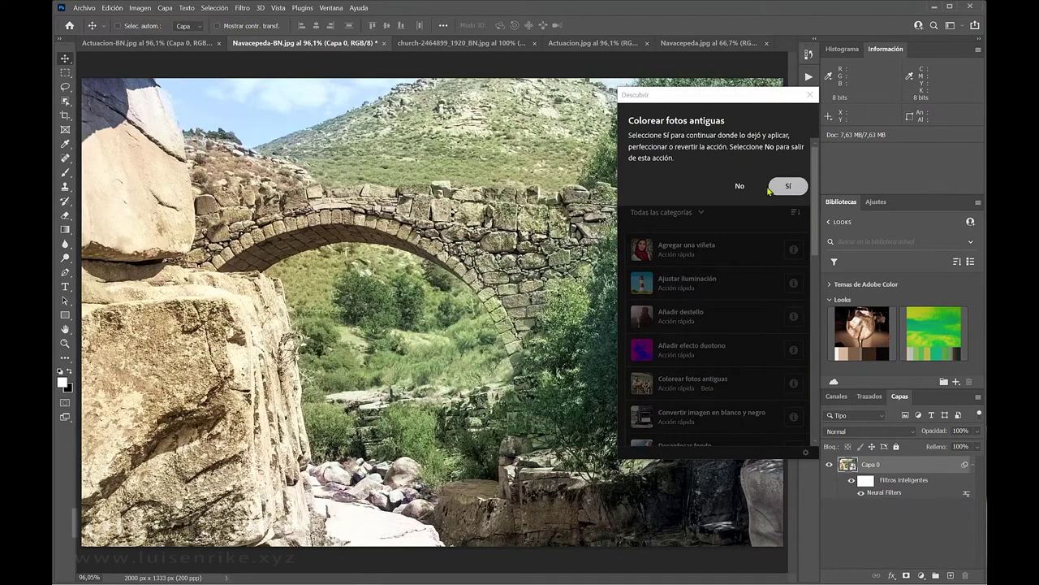
pyautogui.click(740, 186)
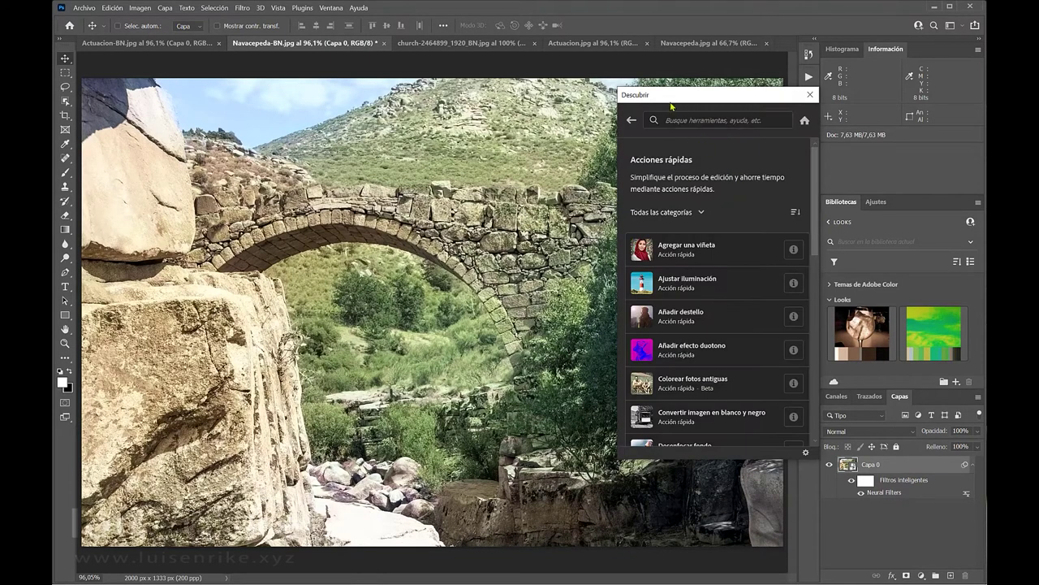
pyautogui.click(691, 45)
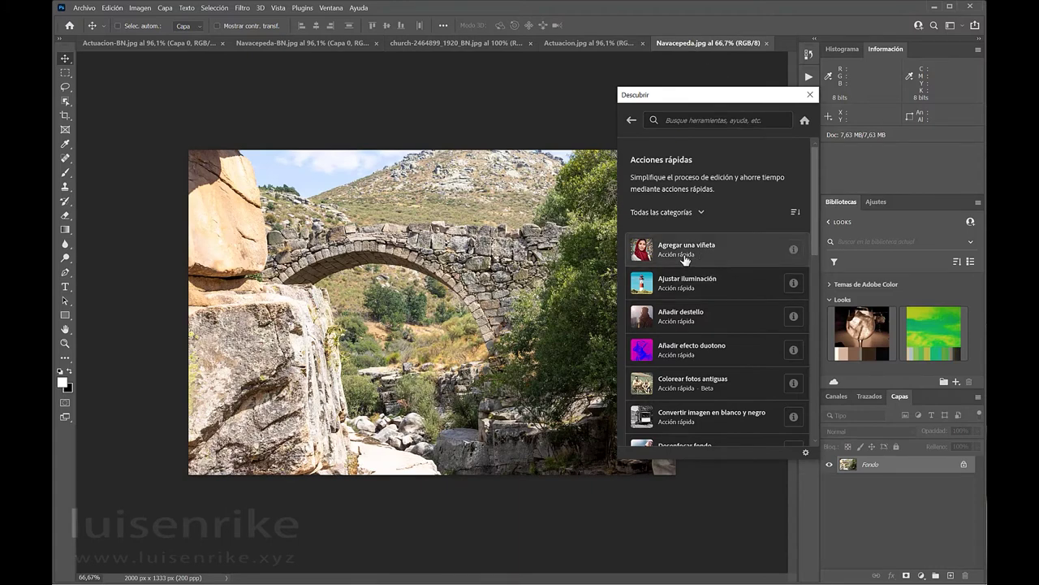
# Try the Agregar una viñeta quick action on Navacepeda.jpg, comparing it with the smart filters hidden, and revert the file to its saved version
pyautogui.click(713, 258)
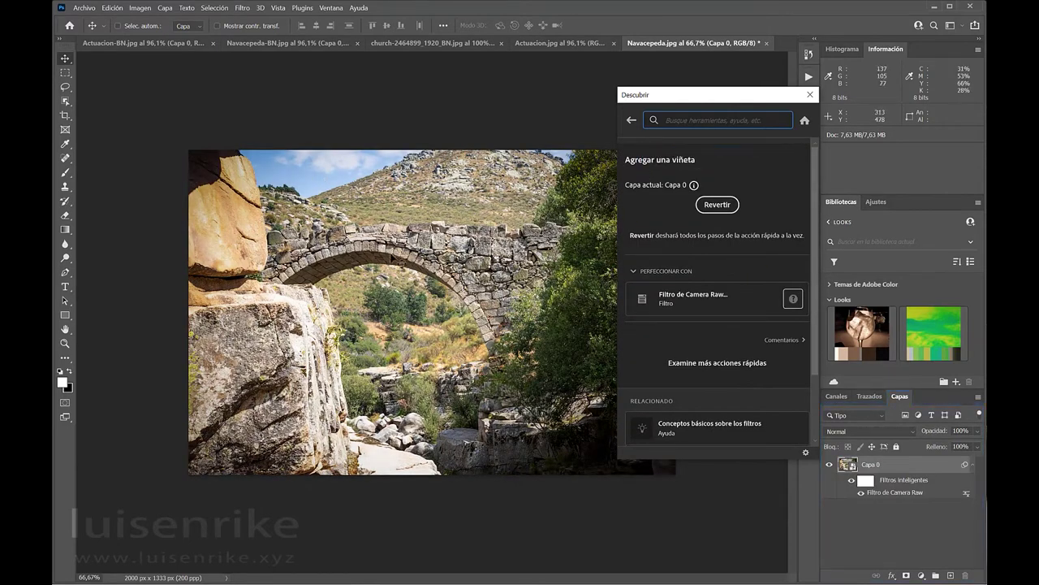
pyautogui.click(851, 480)
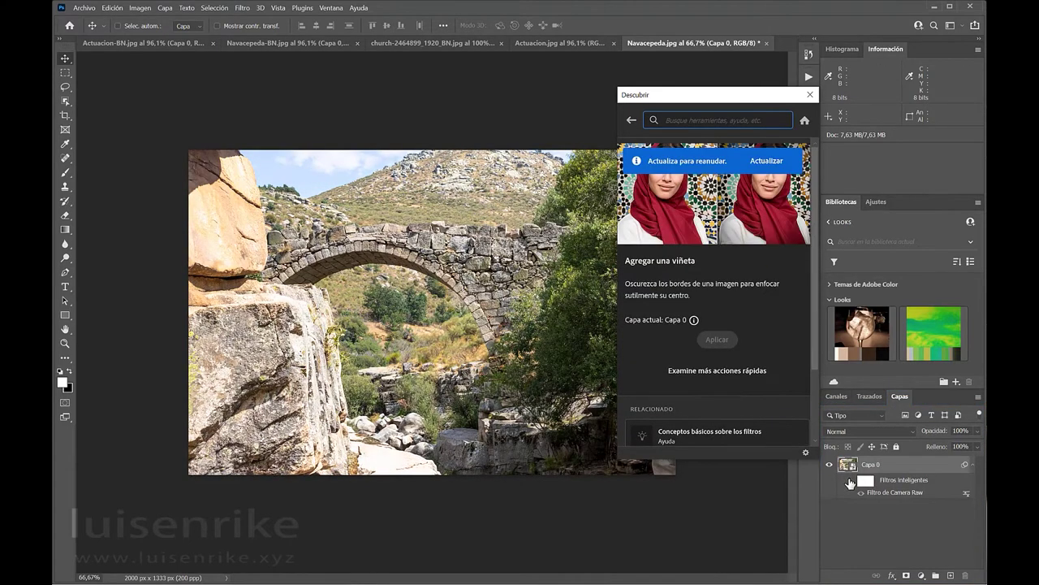
pyautogui.click(851, 482)
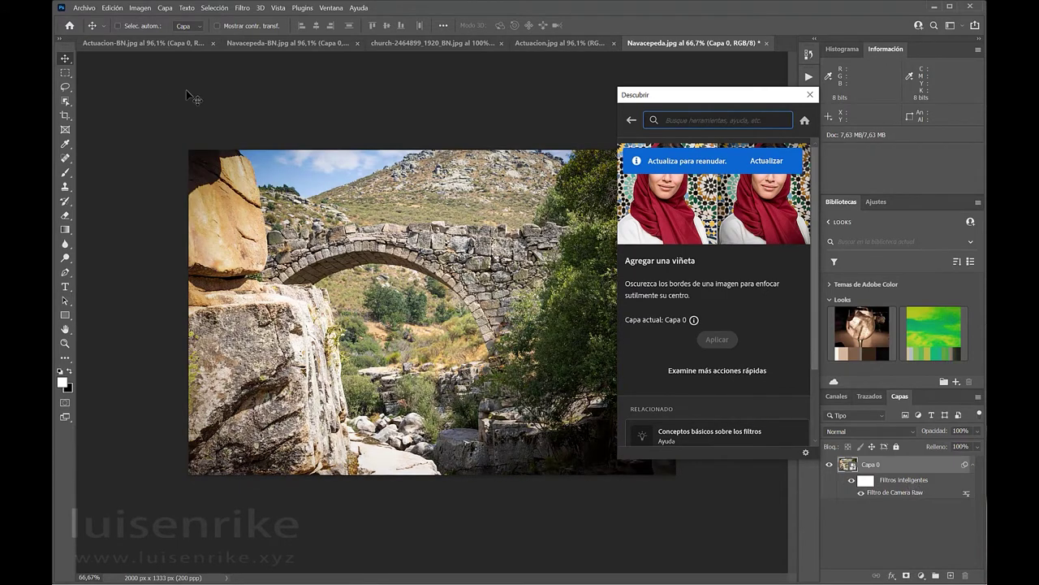
pyautogui.click(78, 8)
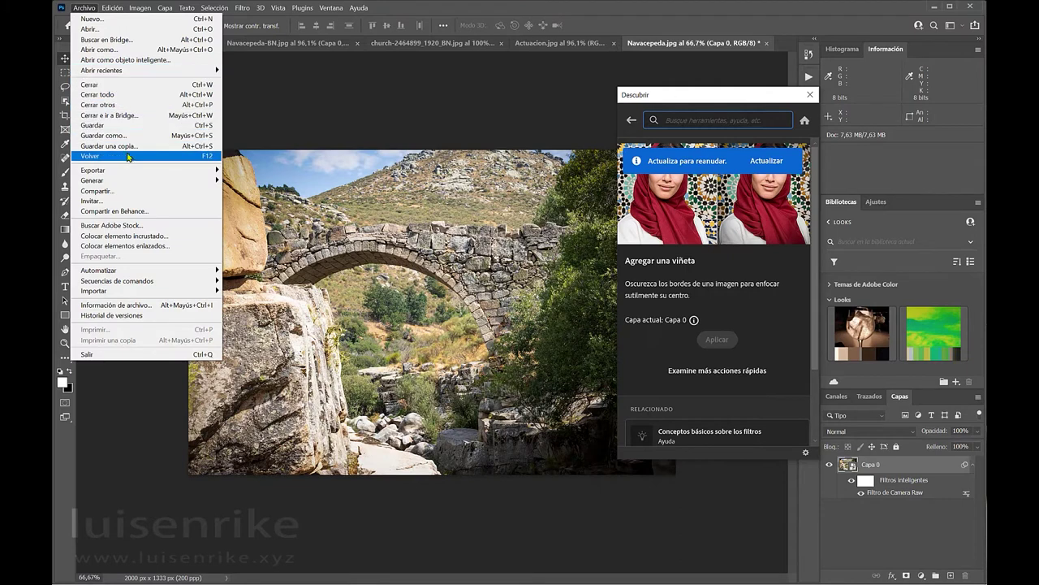
pyautogui.click(130, 157)
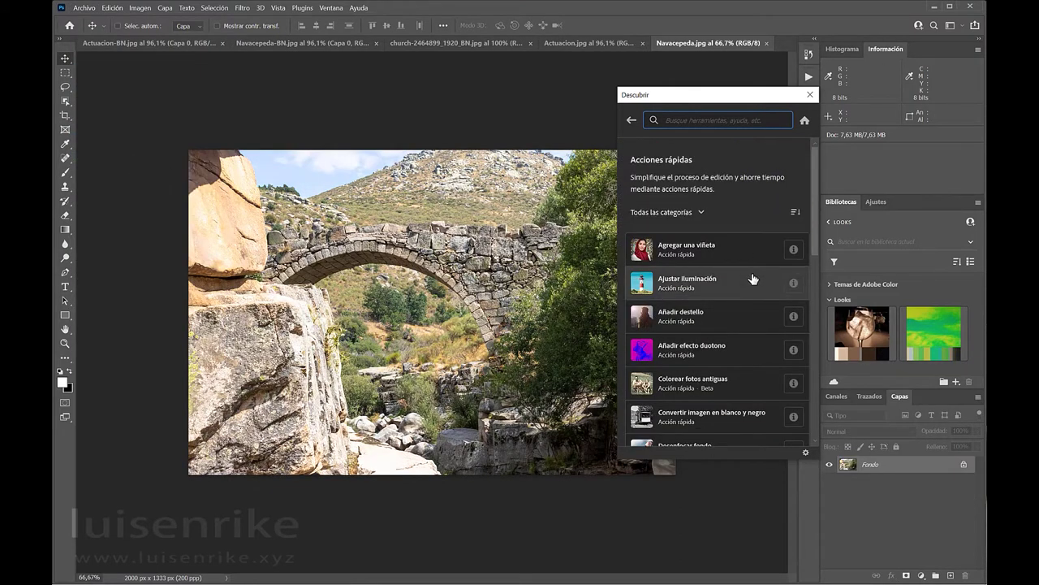
# Try the Ajustar iluminación quick action on Navacepeda.jpg and toggle the smart filters repeatedly to compare before and after
pyautogui.click(725, 289)
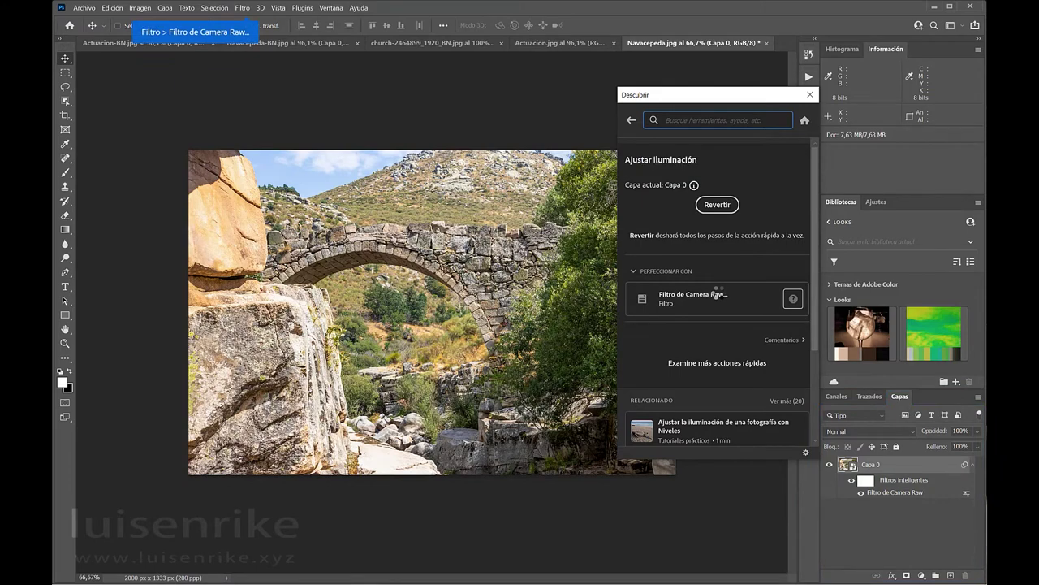
pyautogui.click(851, 482)
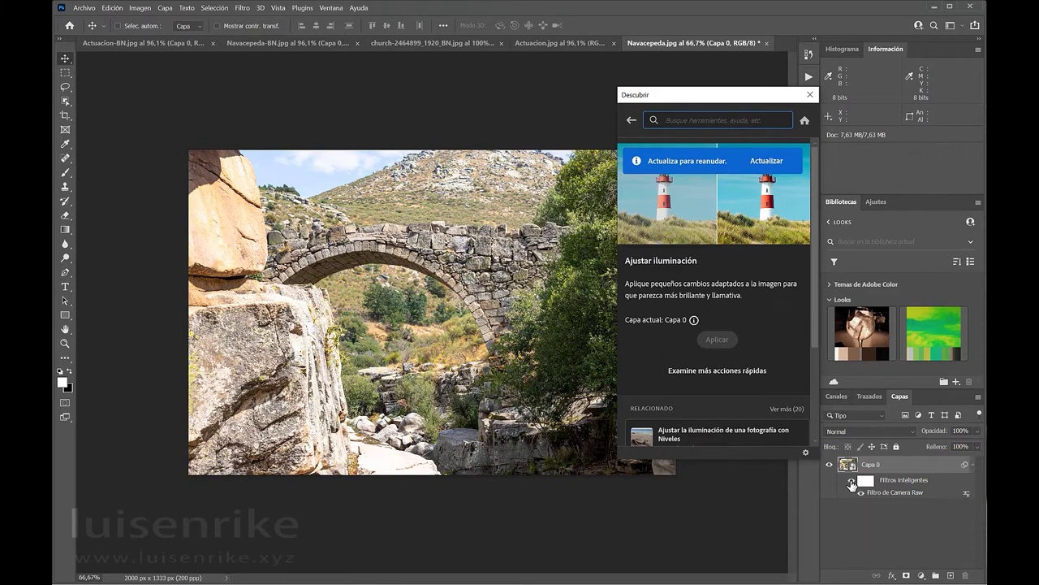
pyautogui.click(851, 485)
pyautogui.click(851, 485)
pyautogui.click(851, 484)
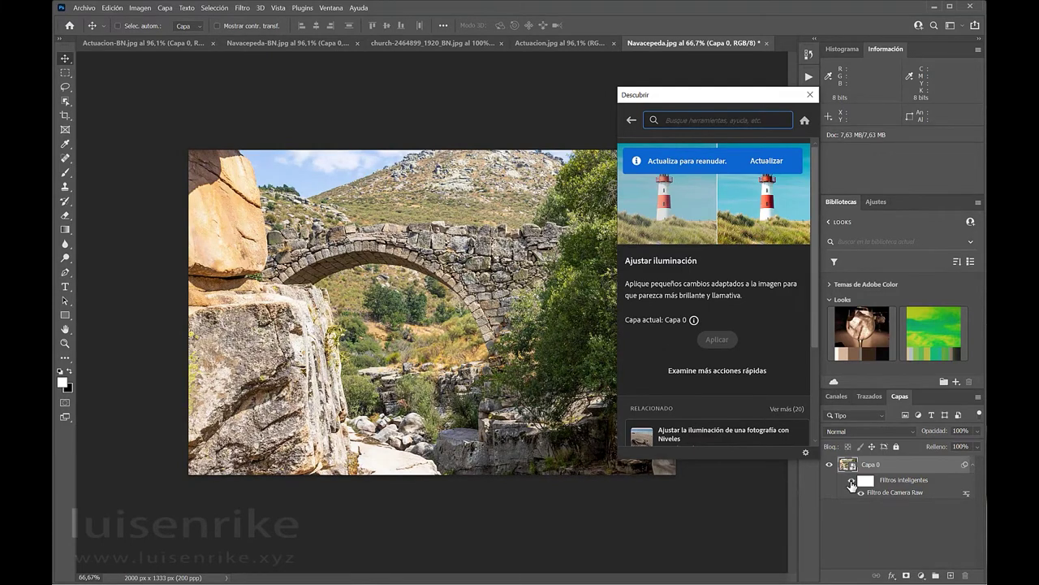
pyautogui.click(851, 484)
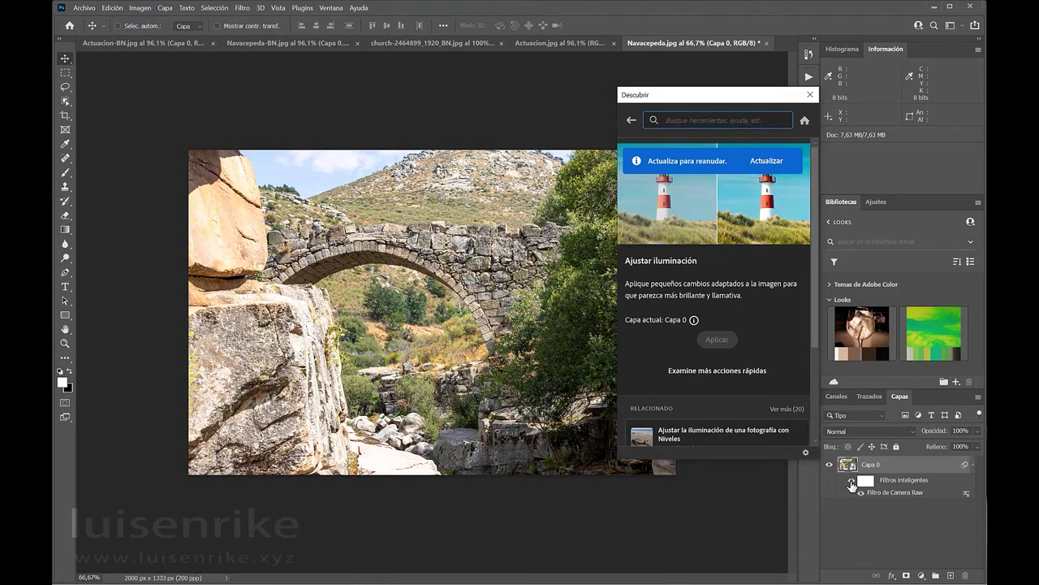
pyautogui.click(851, 485)
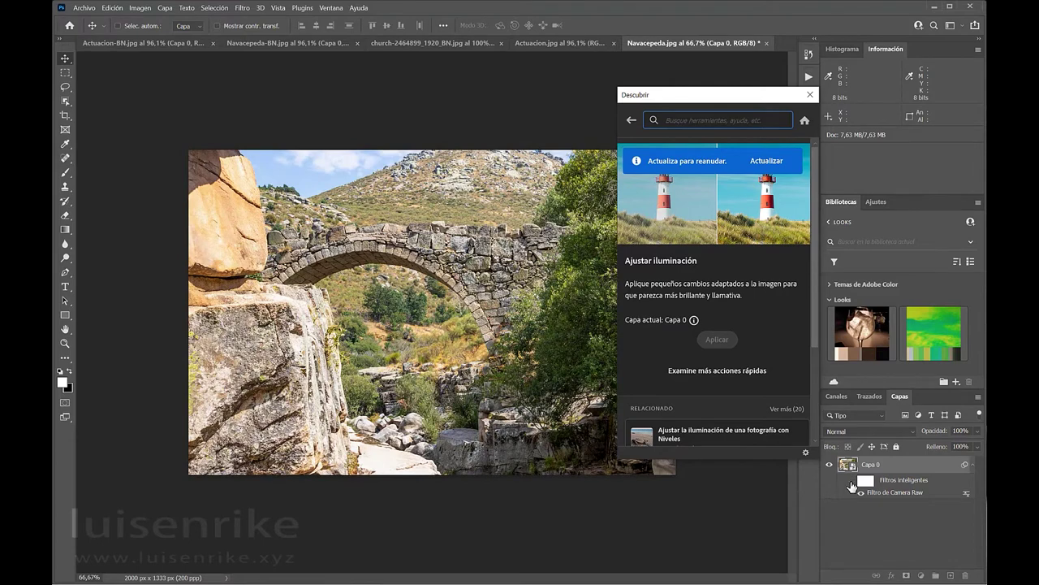
pyautogui.click(851, 485)
pyautogui.click(851, 485)
# Return to the quick actions list and revert Navacepeda.jpg to its saved version, removing the lighting adjustment
pyautogui.click(632, 122)
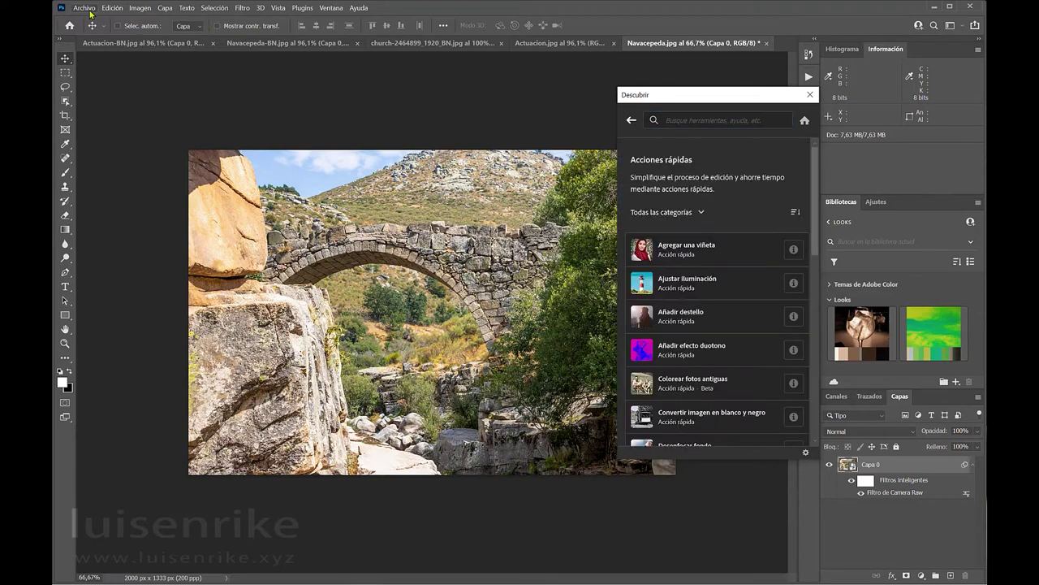
pyautogui.click(89, 10)
pyautogui.click(118, 156)
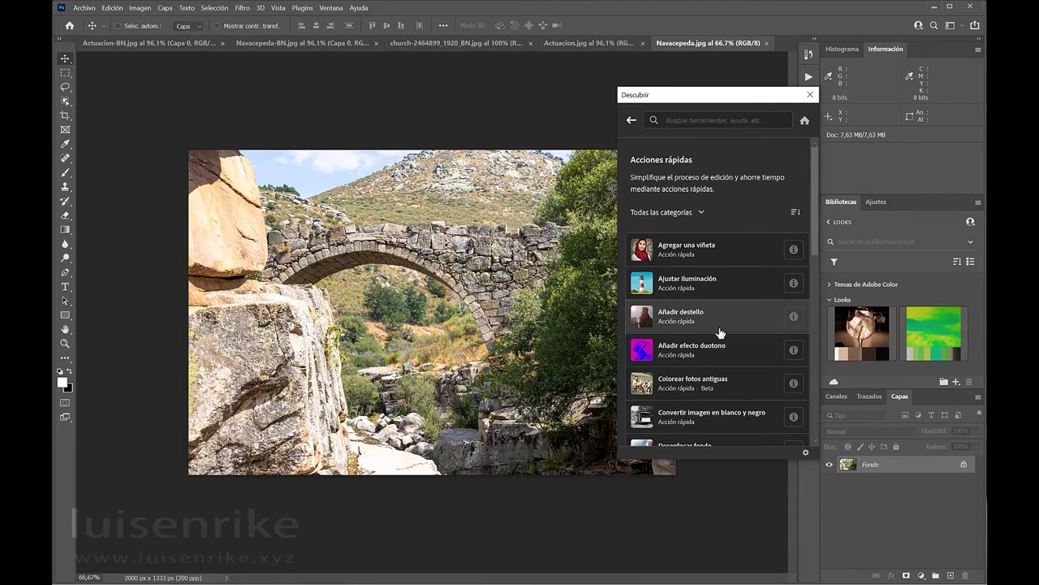
# Look through the available quick actions and apply Añadir destello to Navacepeda.jpg
pyautogui.scroll(-2, 693, 315)
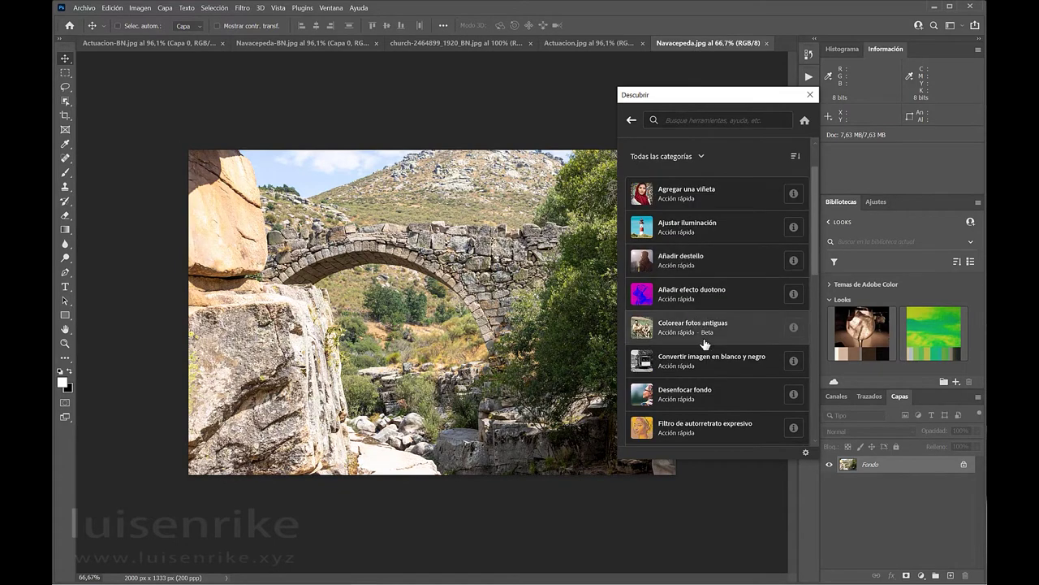
pyautogui.scroll(-2, 693, 304)
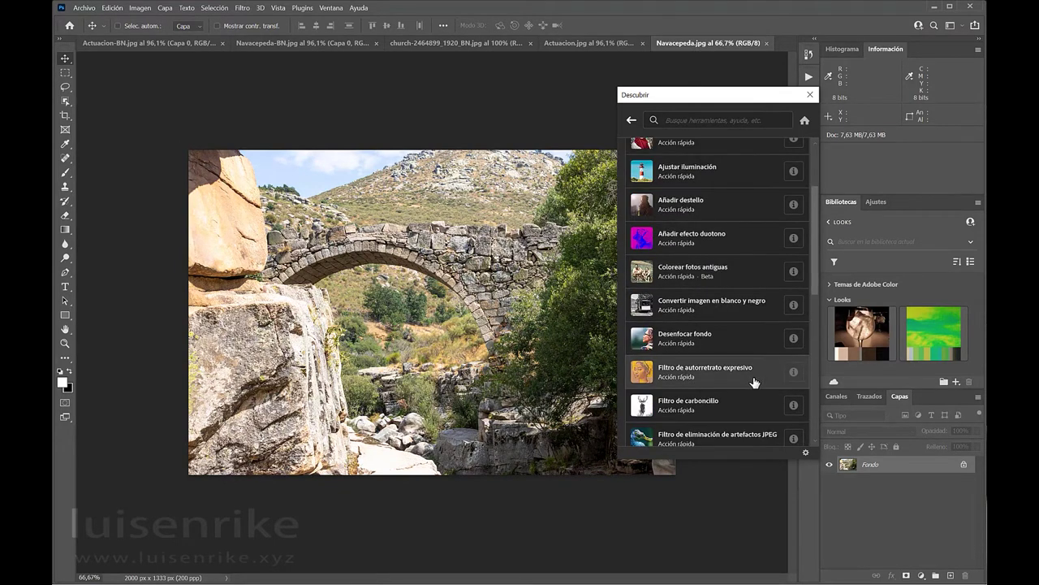
pyautogui.scroll(-2, 782, 372)
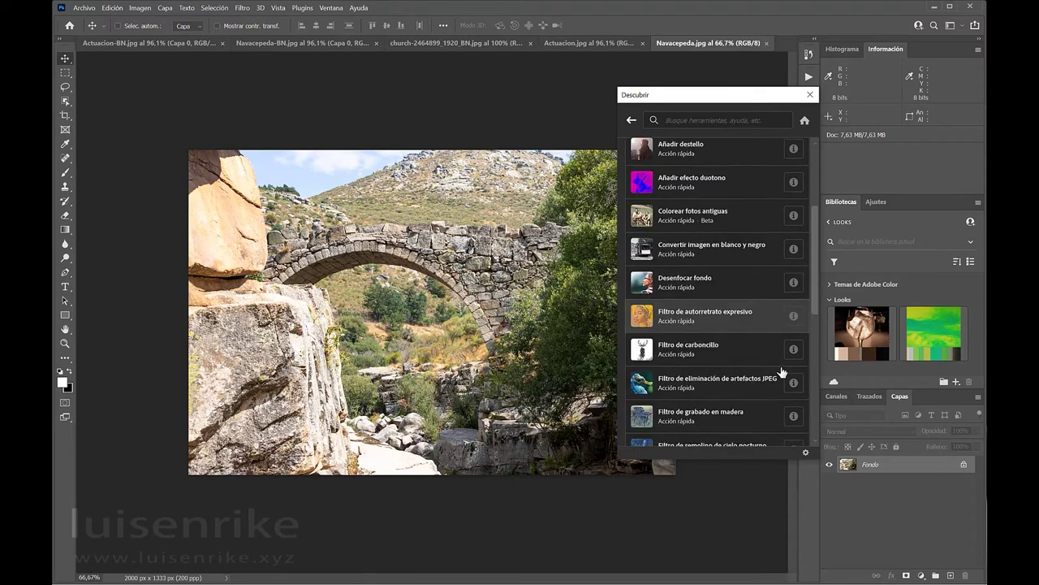
pyautogui.scroll(4, 778, 367)
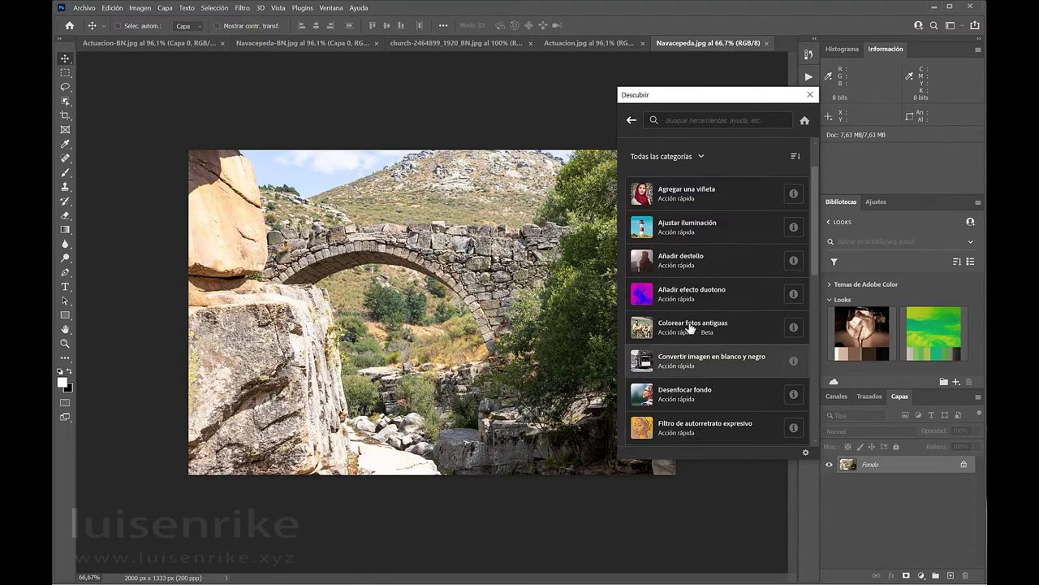
pyautogui.click(684, 268)
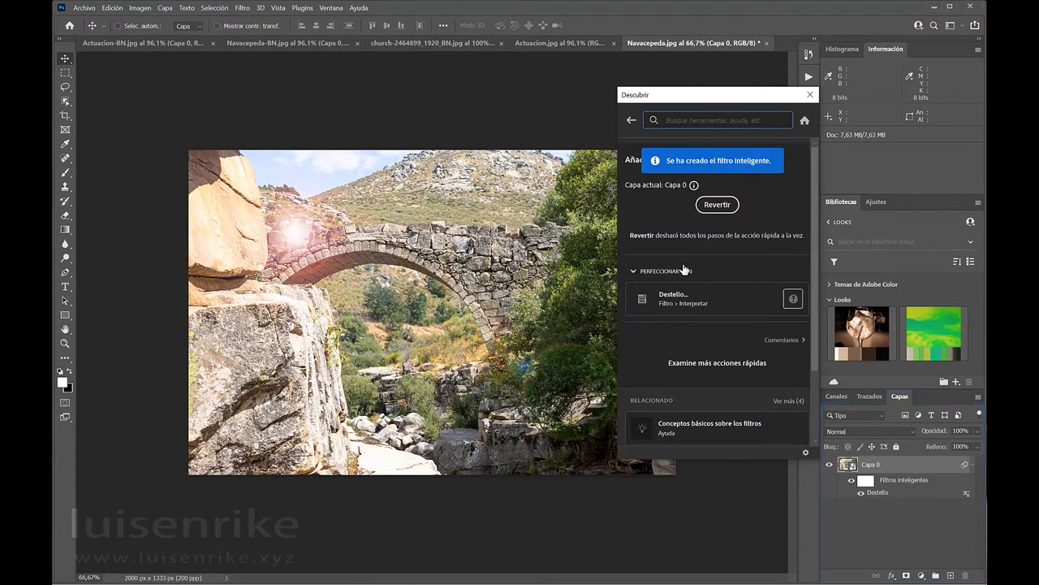
# Edit the Destello smart filter to move the flare's center up to the edge between the upper-left rock and the hillside
pyautogui.doubleClick(875, 494)
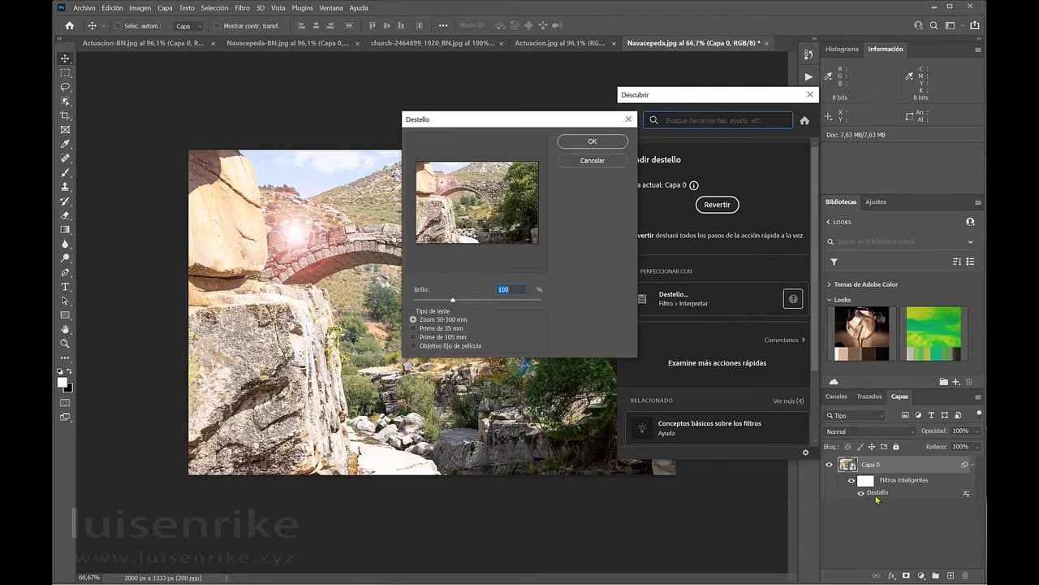
pyautogui.click(449, 180)
pyautogui.click(439, 174)
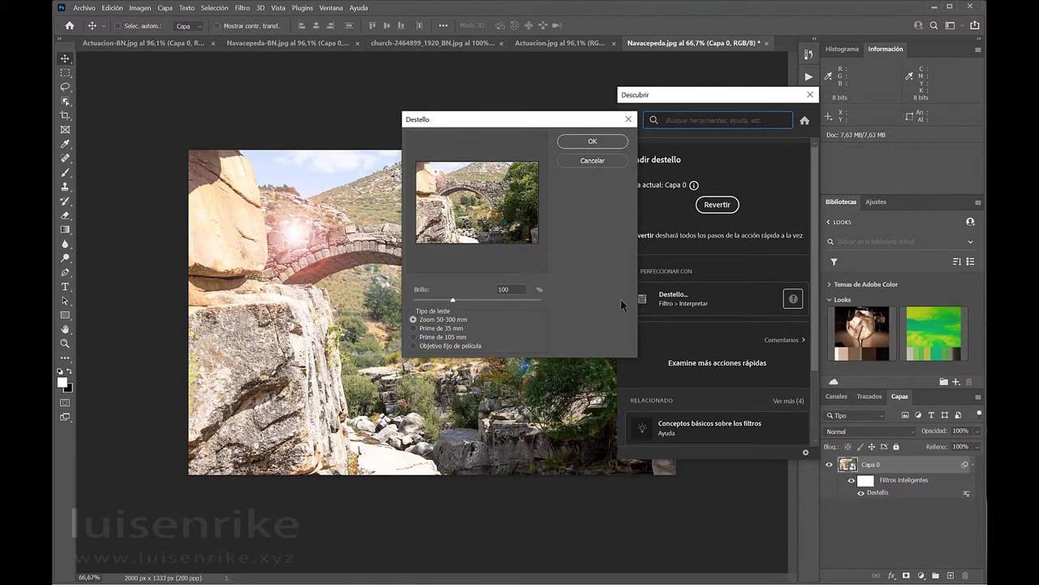
pyautogui.click(593, 143)
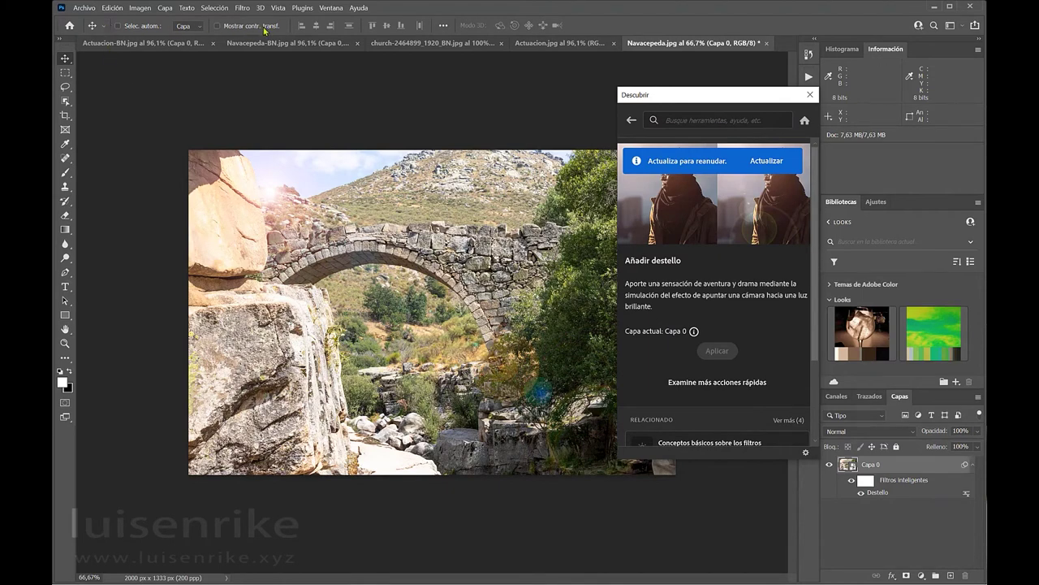
# Switch to church-2464899_1920_BN.jpg and apply the Colorear fotos antiguas quick action from the quick actions list
pyautogui.click(433, 43)
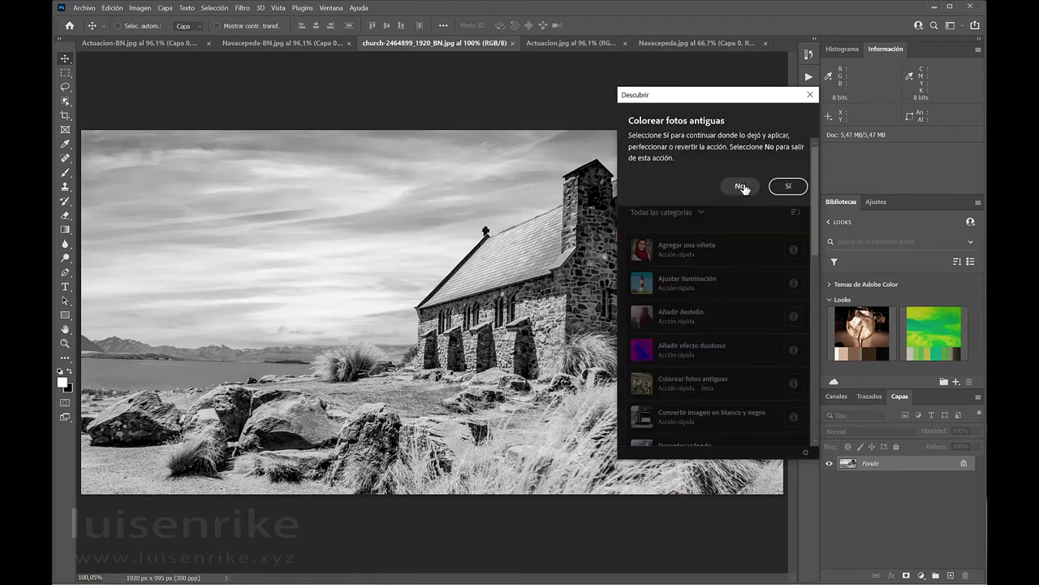
pyautogui.click(785, 188)
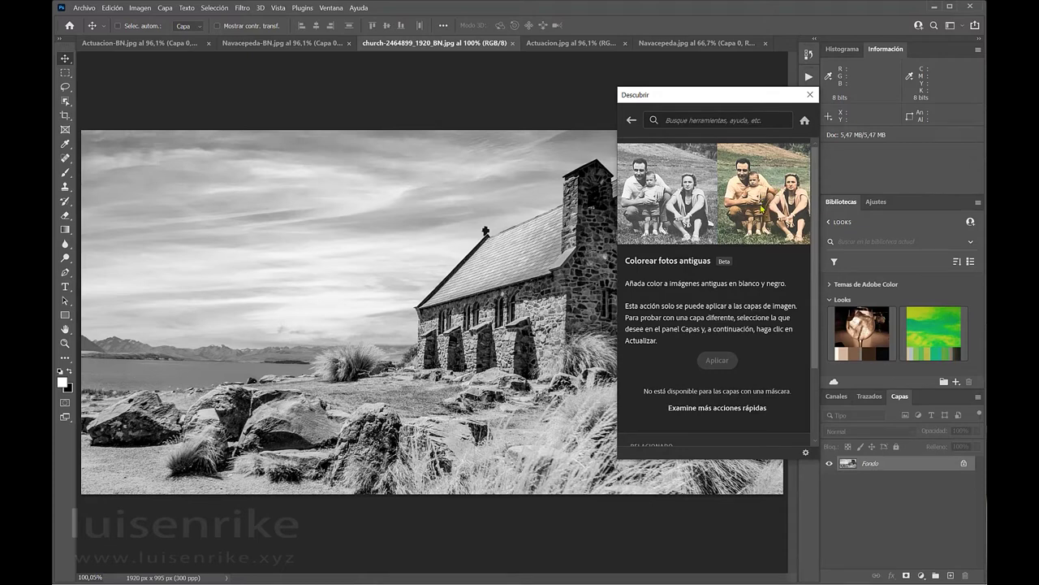
pyautogui.scroll(-2, 724, 363)
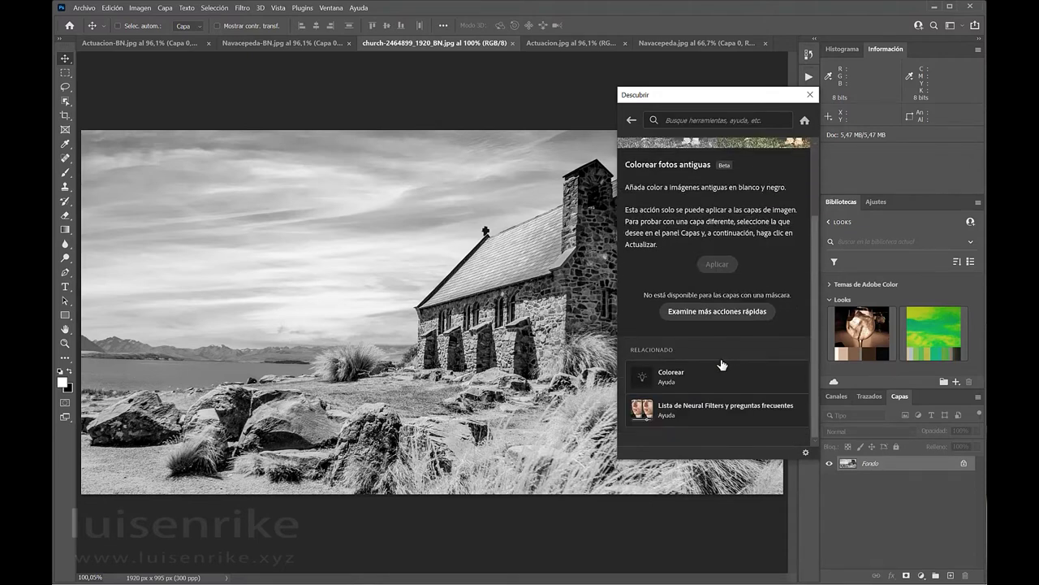
pyautogui.scroll(2, 723, 366)
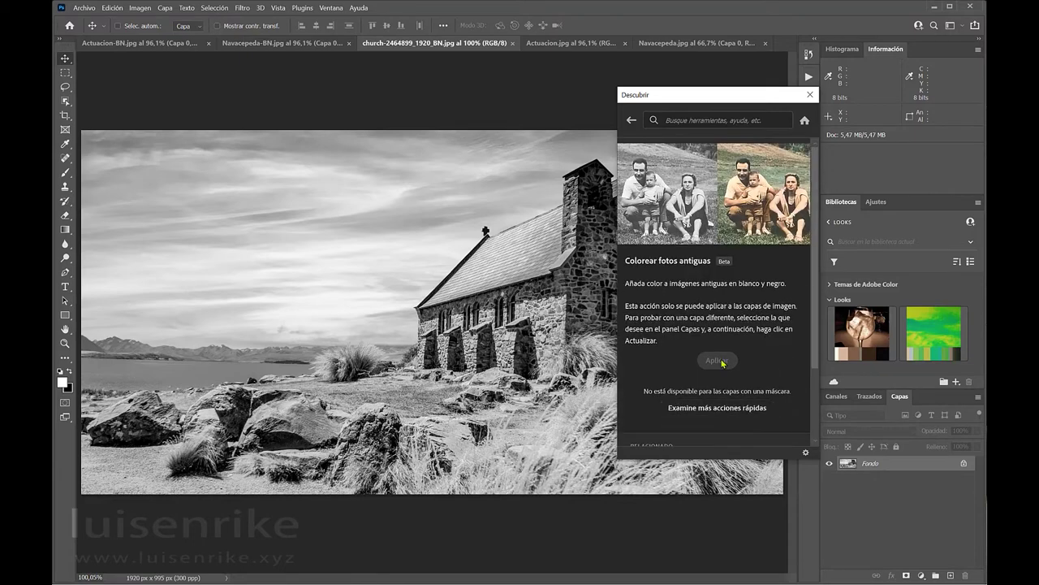
pyautogui.click(632, 122)
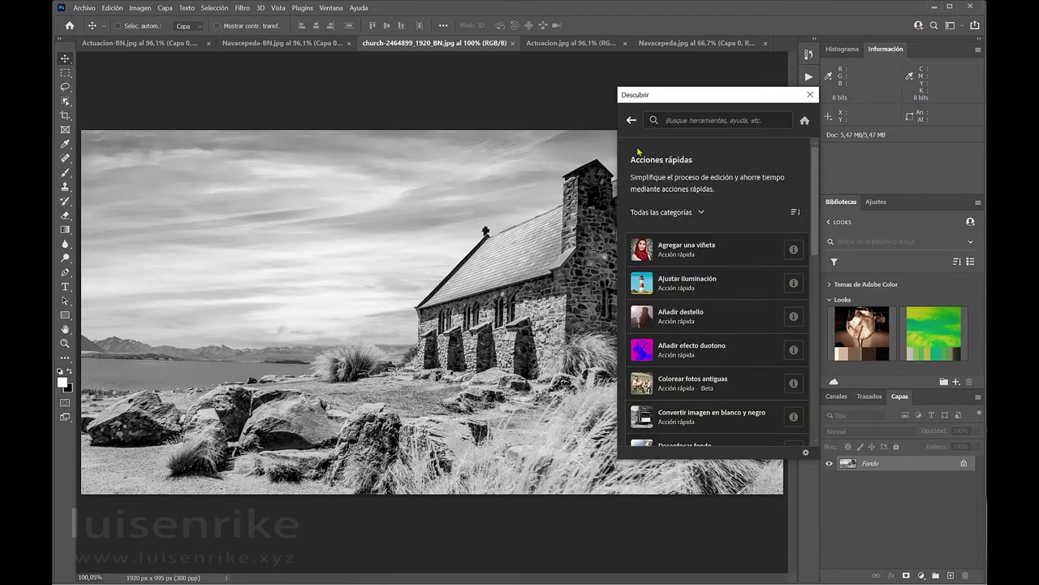
pyautogui.scroll(-1, 718, 318)
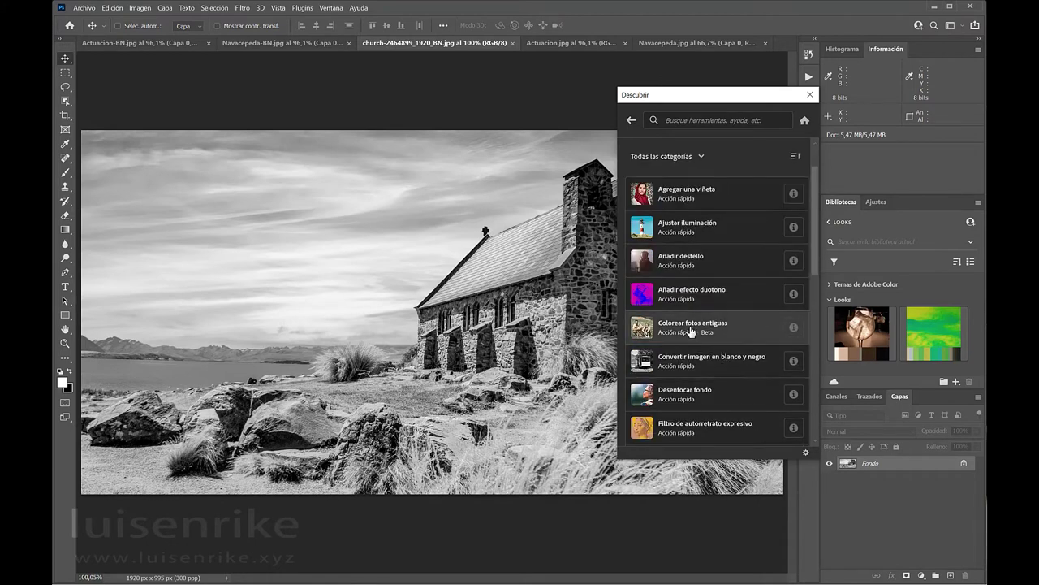
pyautogui.click(691, 332)
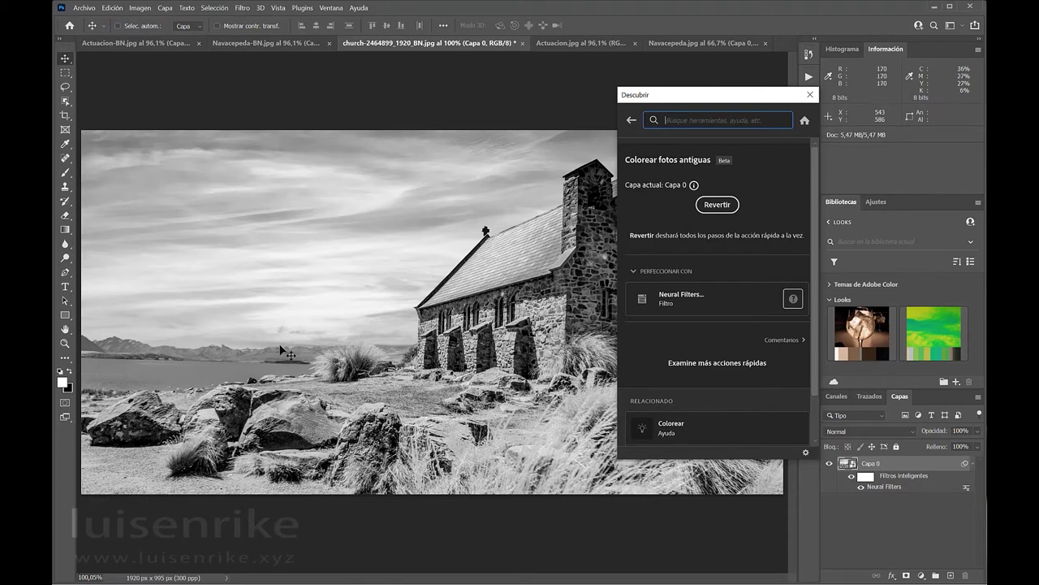
# View Navacepeda.jpg and Actuacion.jpg, then return to church-2464899_1920_BN.jpg and resume its Colorear fotos antiguas action
pyautogui.click(691, 46)
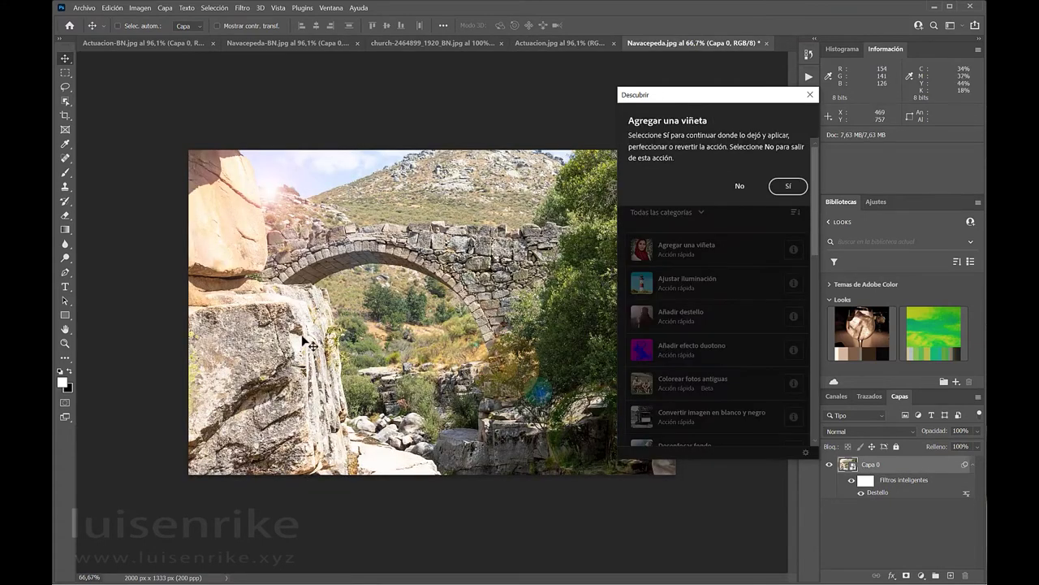
pyautogui.click(549, 44)
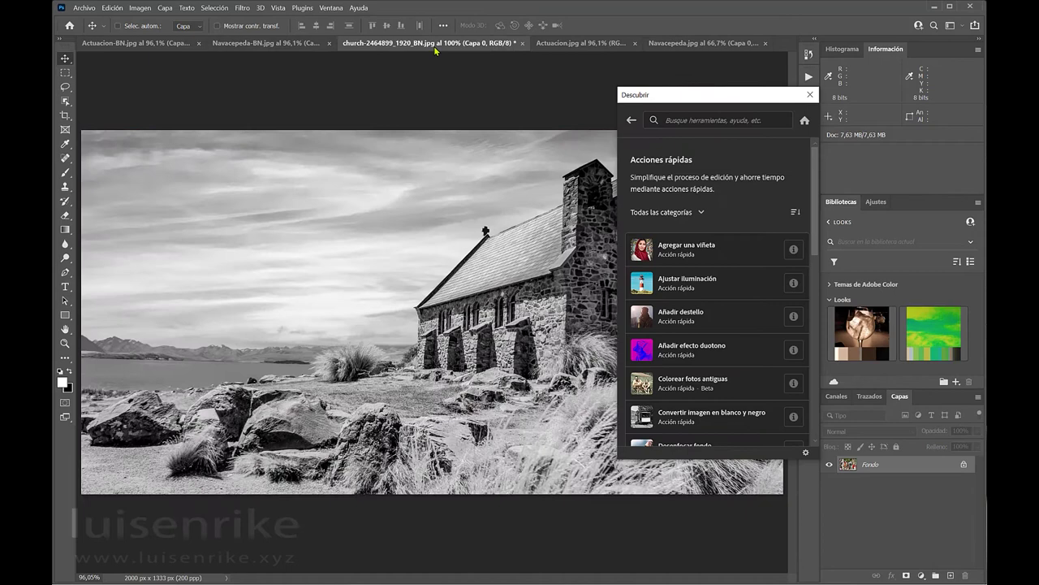
pyautogui.click(436, 45)
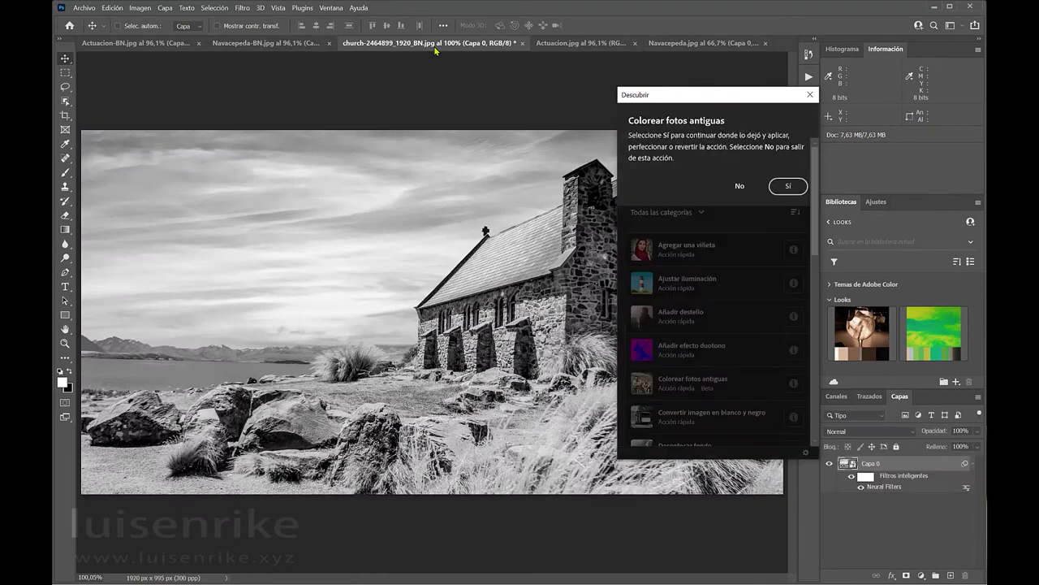
pyautogui.click(788, 186)
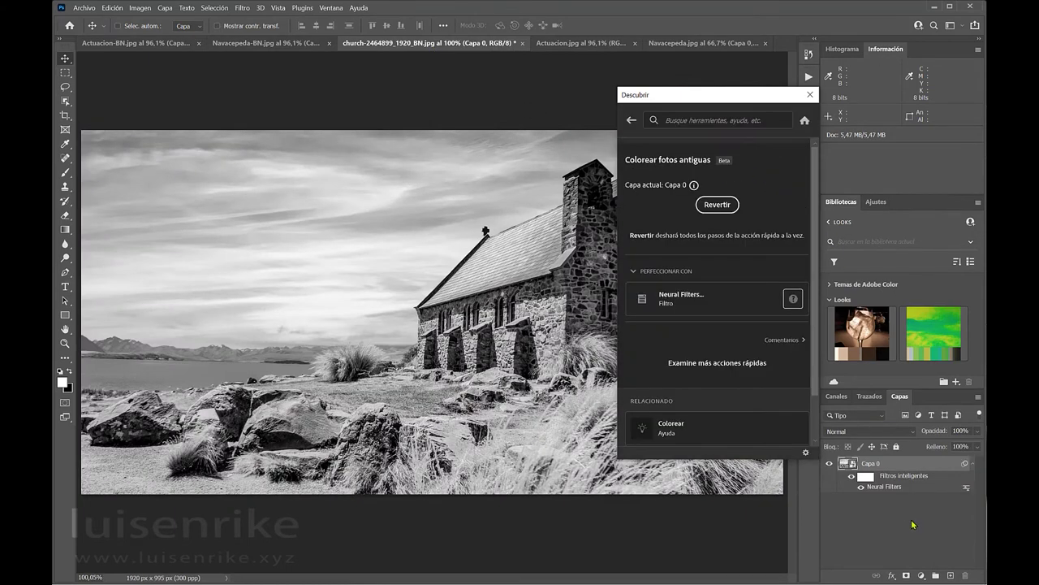
# Reopen the Neural Filters smart filter on Capa 0 of the black-and-white church photo and accept its Colorear result as a smart filter
pyautogui.doubleClick(886, 487)
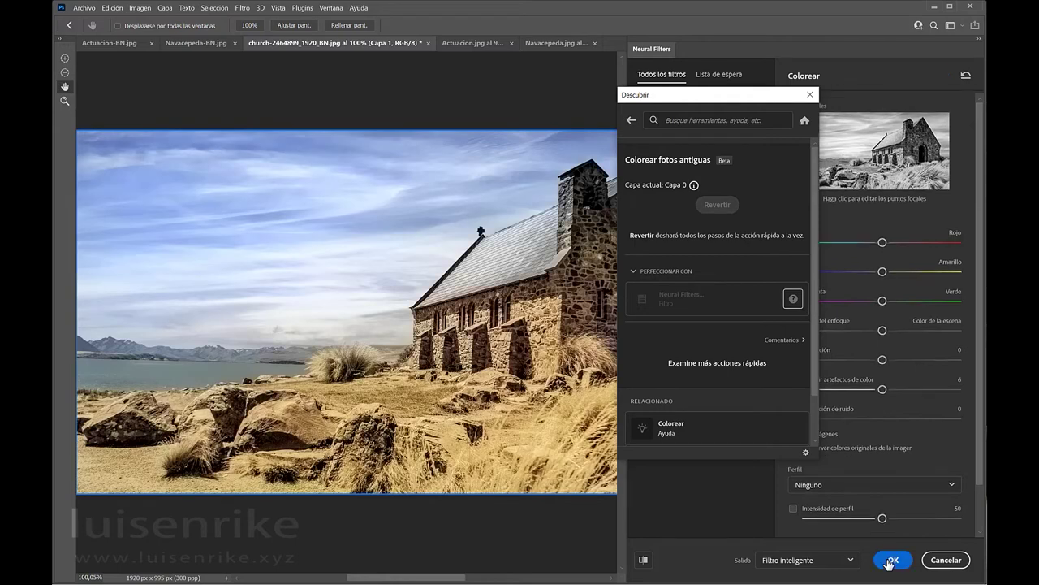
pyautogui.click(891, 560)
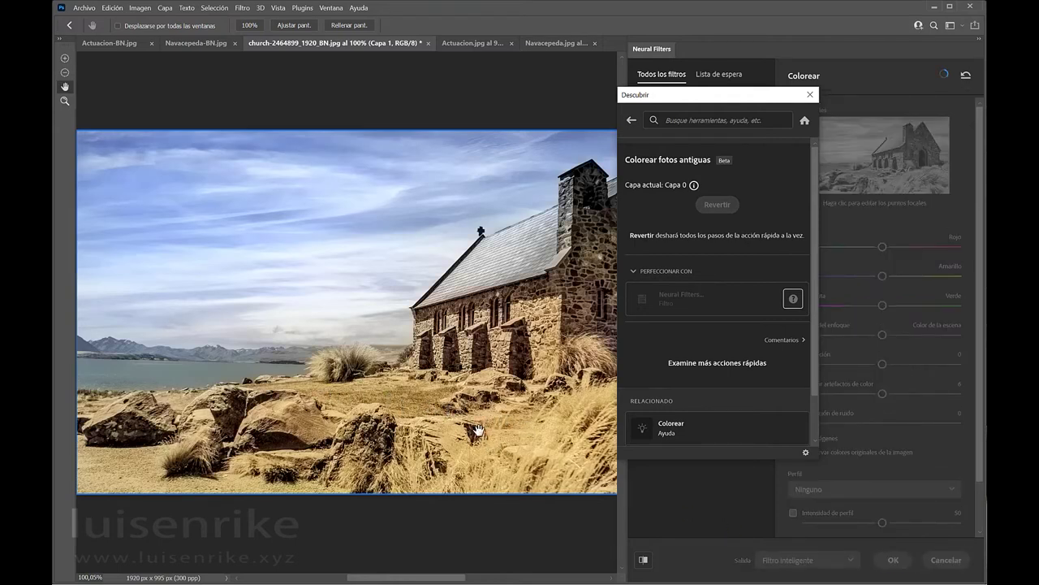
# Open church-2464899_1920.jpg from the BN-Color folder and compare it with the colorized church-2464899_1920_BN.jpg
pyautogui.click(89, 10)
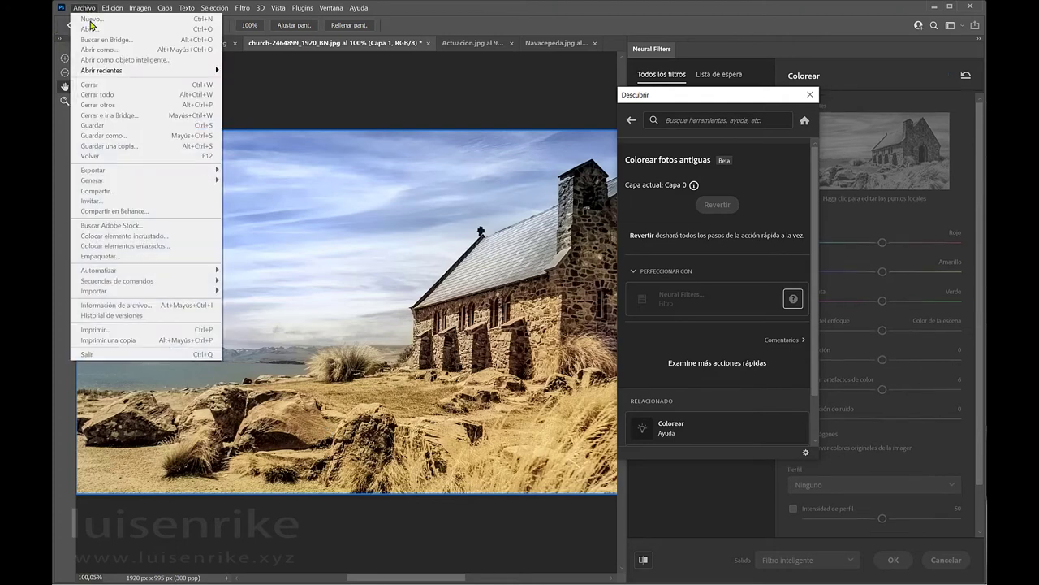
pyautogui.click(87, 8)
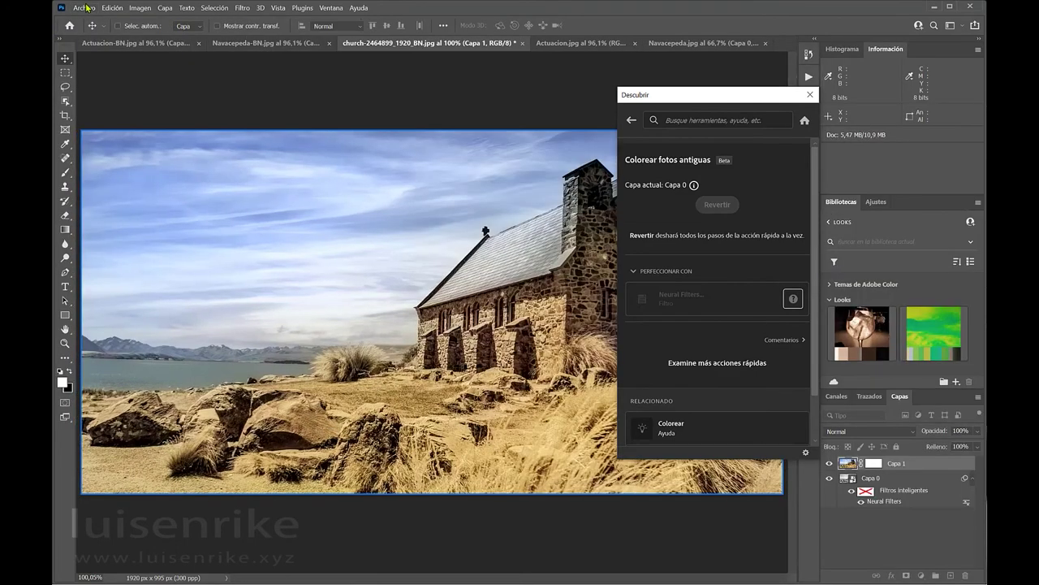
pyautogui.click(87, 8)
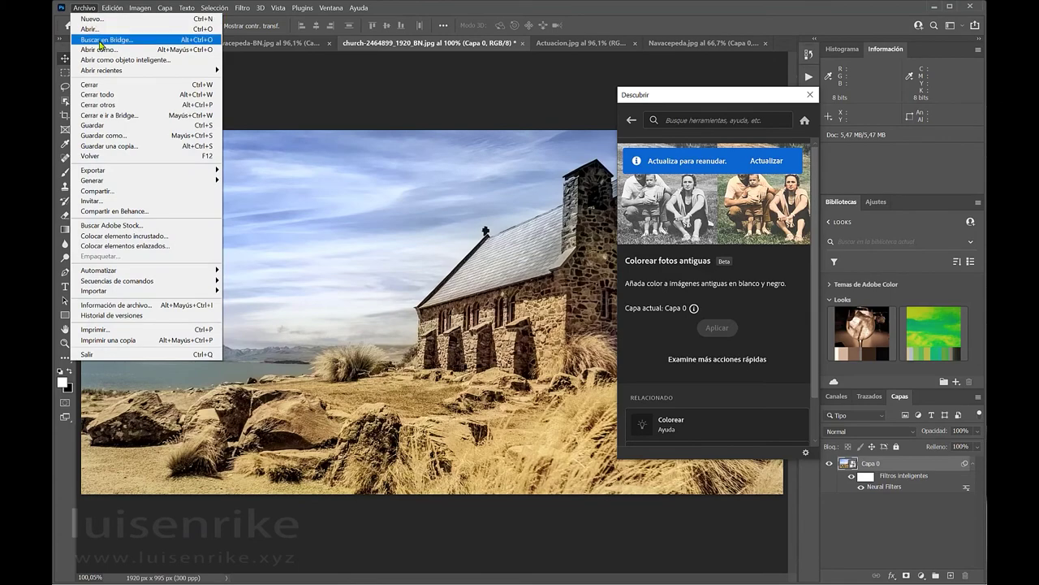
pyautogui.click(99, 32)
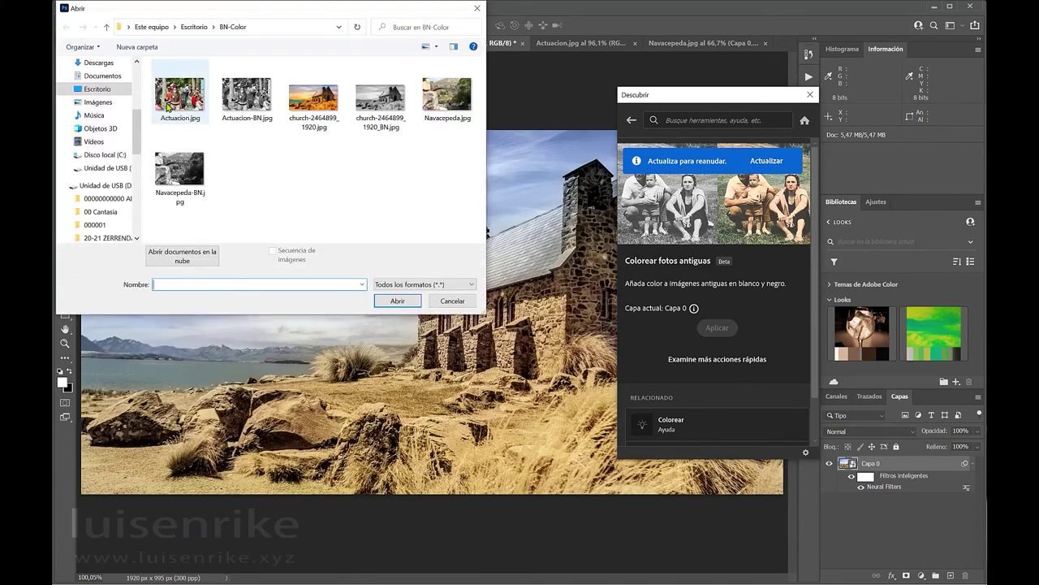
pyautogui.doubleClick(328, 109)
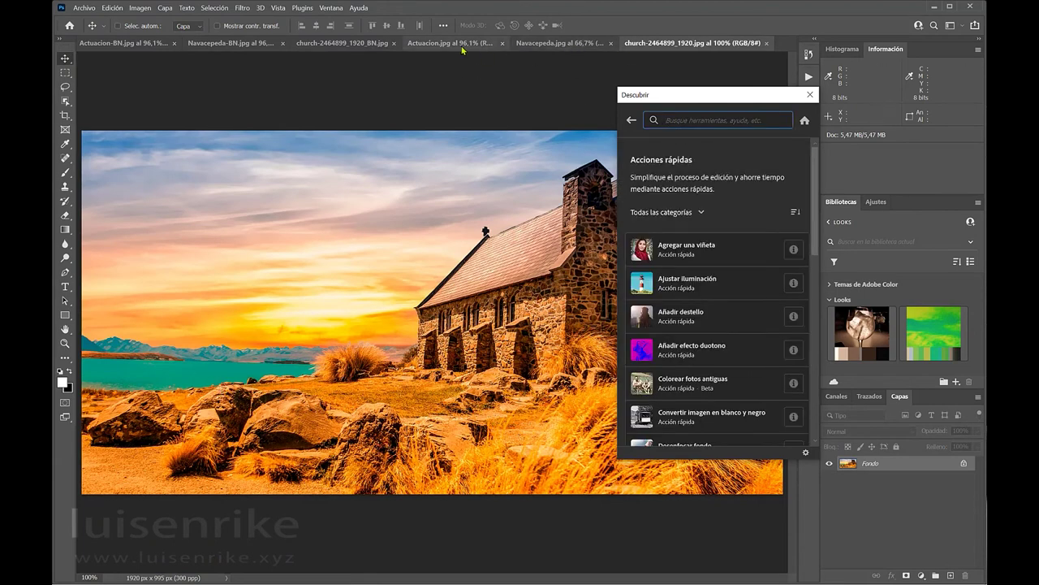
pyautogui.click(363, 43)
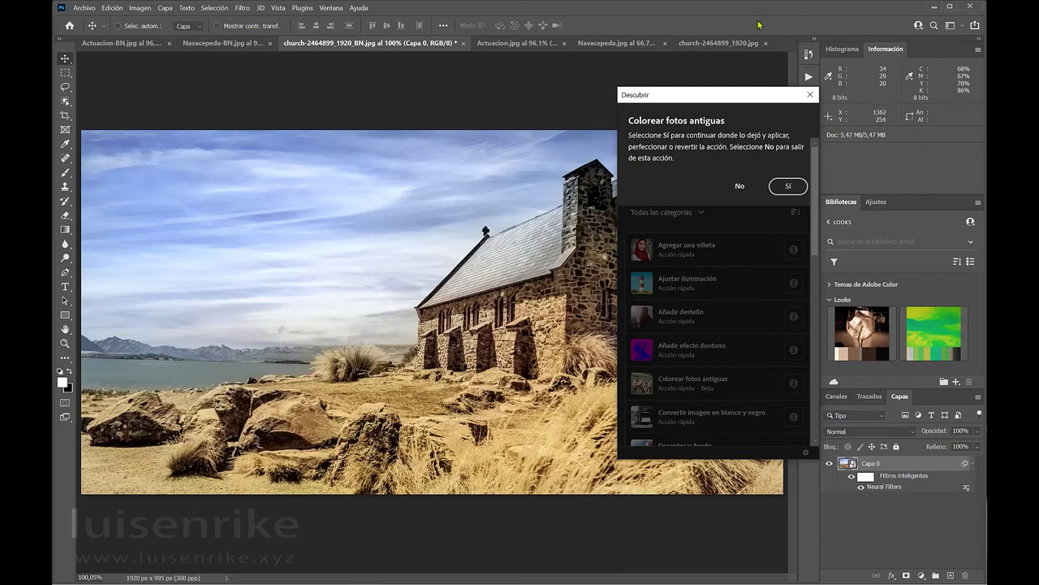
pyautogui.click(720, 43)
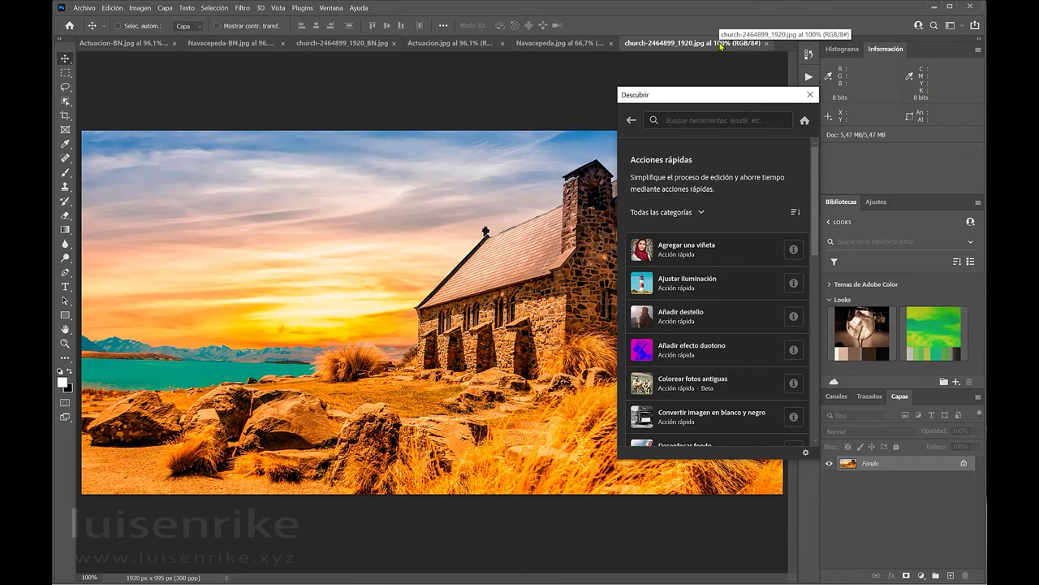
# Select the sky in church-2464899_1920.jpg with the Seleccionar cielo quick action and inspect the selection edge along the church roof
pyautogui.scroll(-3, 722, 272)
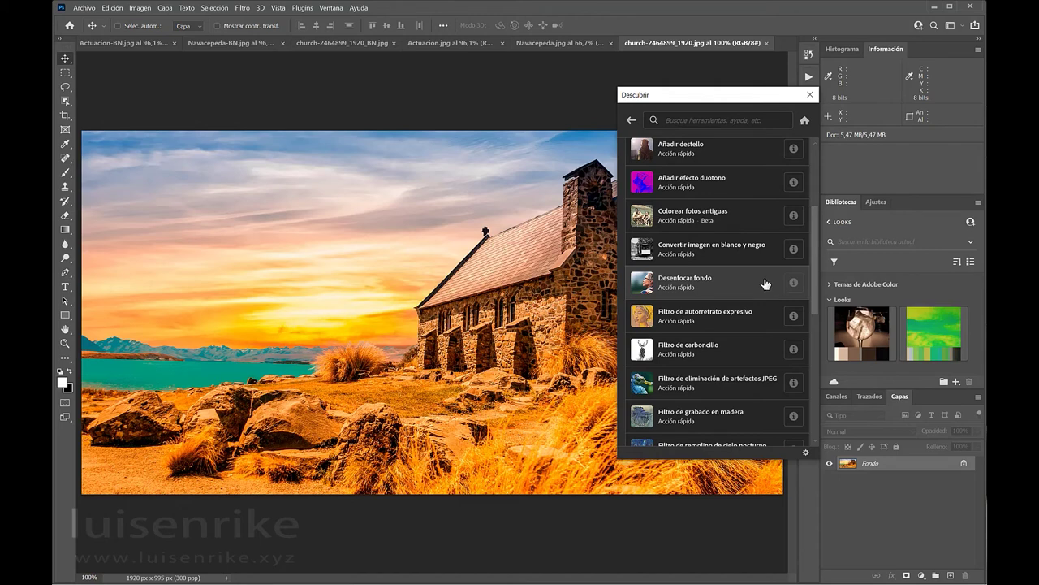
pyautogui.scroll(-4, 765, 284)
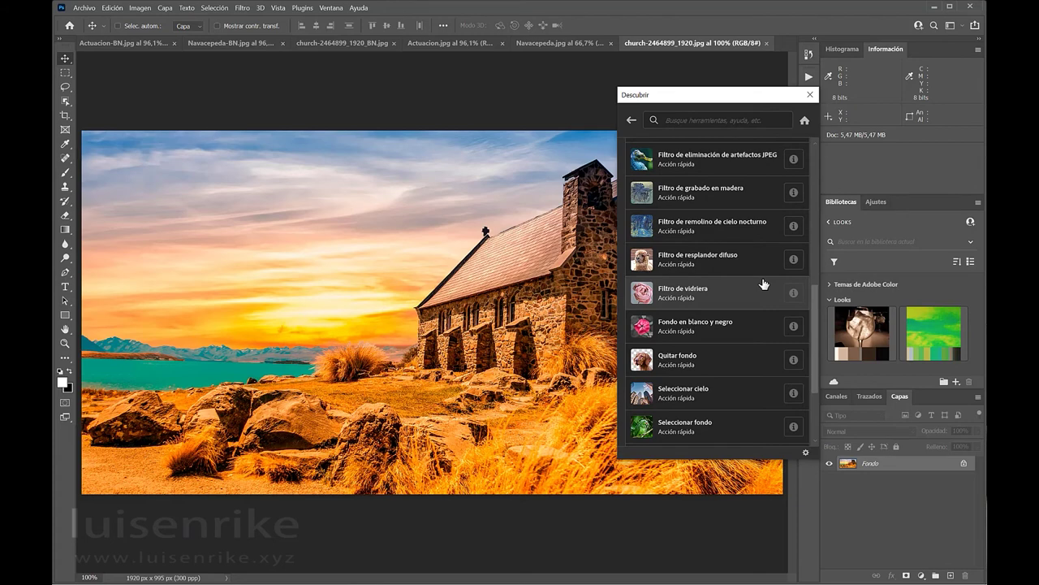
pyautogui.click(682, 398)
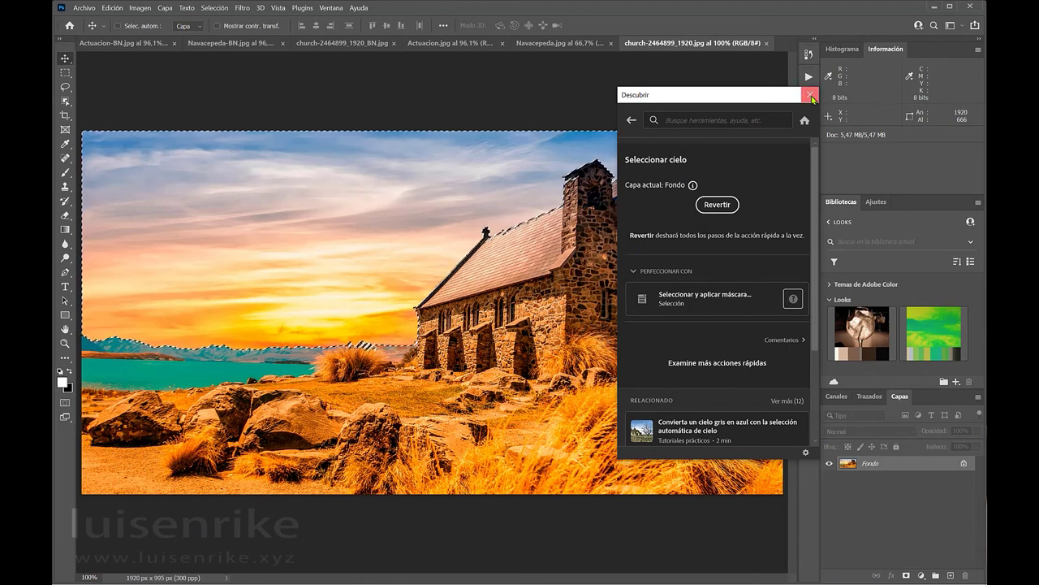
pyautogui.click(811, 96)
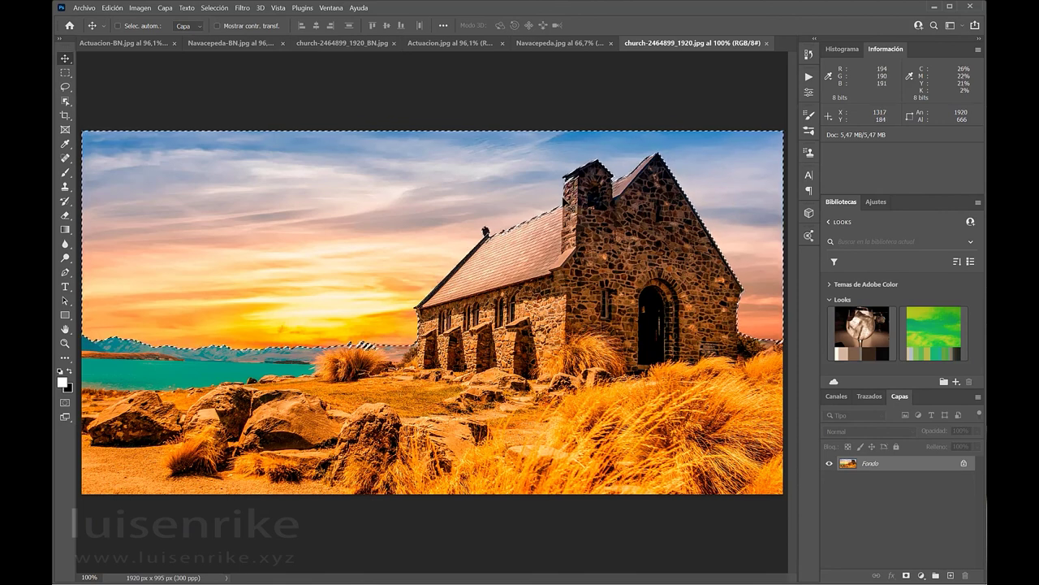
pyautogui.scroll(1, 581, 201)
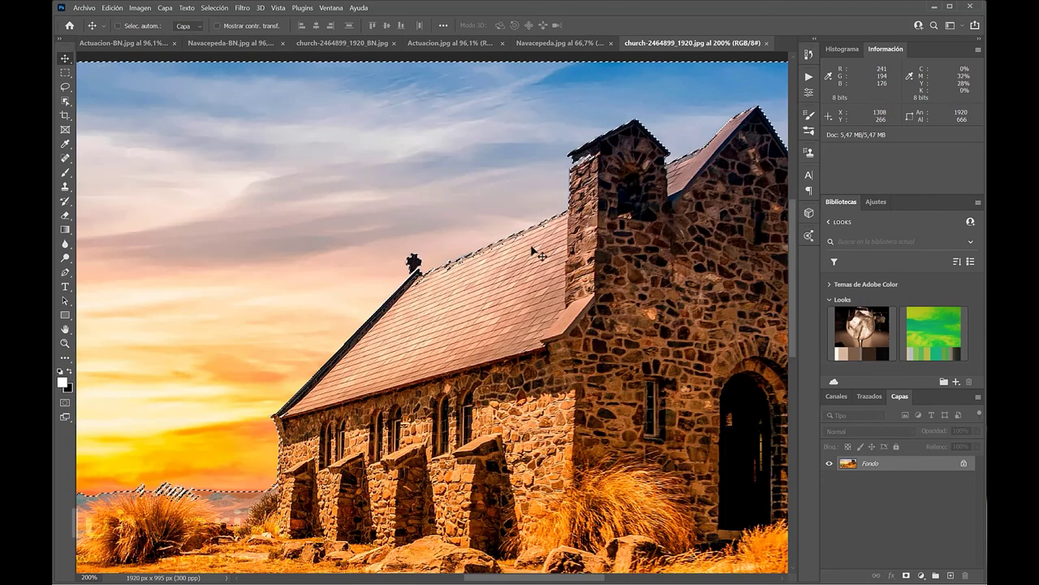